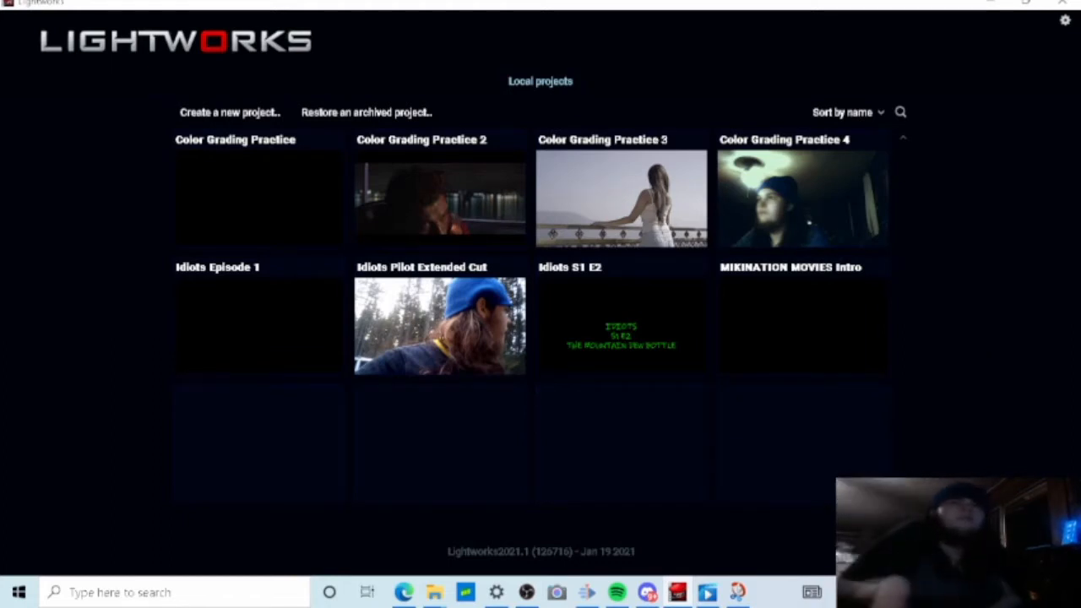
Step: Create a new project named "Color Grading Like Horror"
{"action": "left_click", "coordinate": [232, 113]}
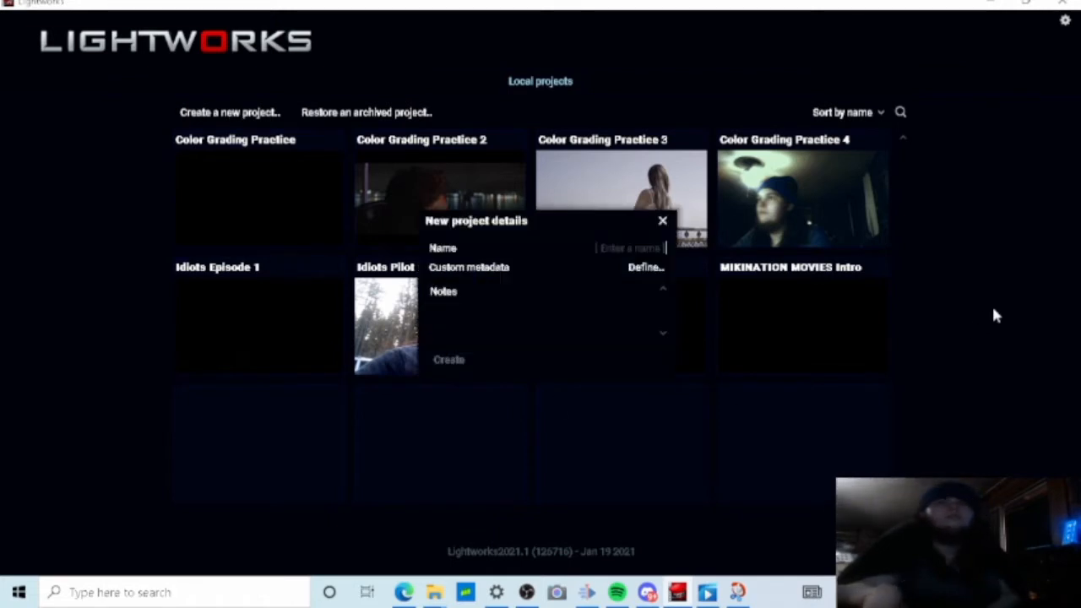
{"action": "type", "text": "Co"}
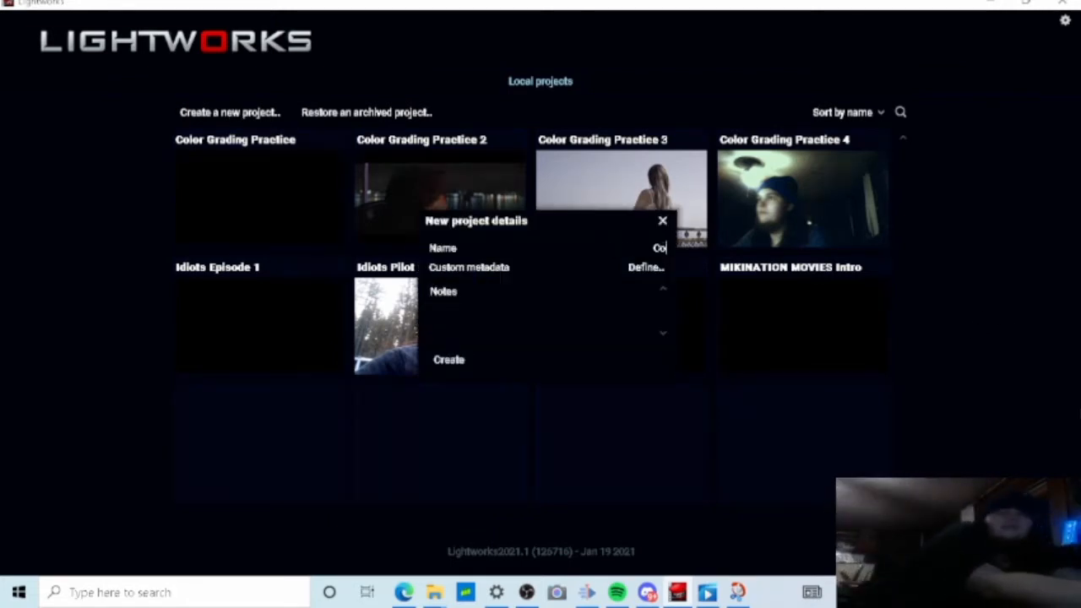
{"action": "type", "text": "lor Grading "}
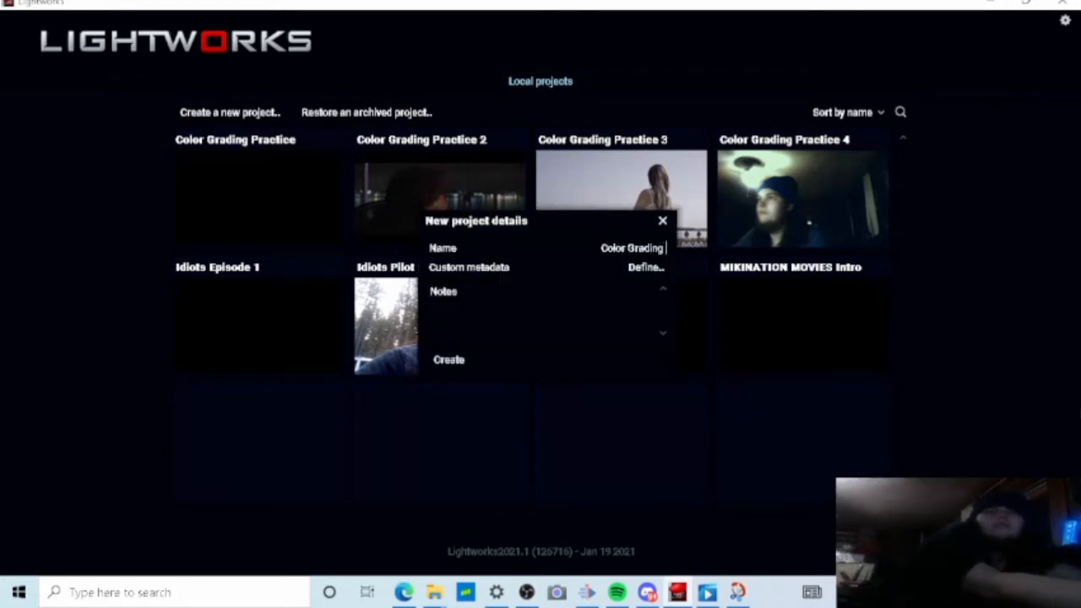
{"action": "type", "text": "Like Horror"}
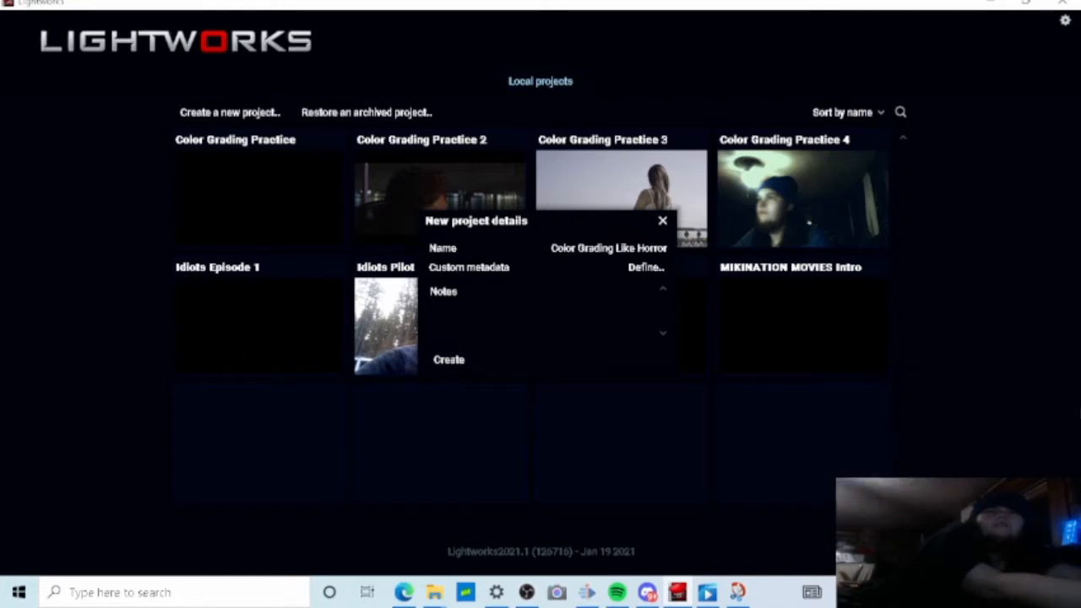
{"action": "left_click", "coordinate": [432, 361]}
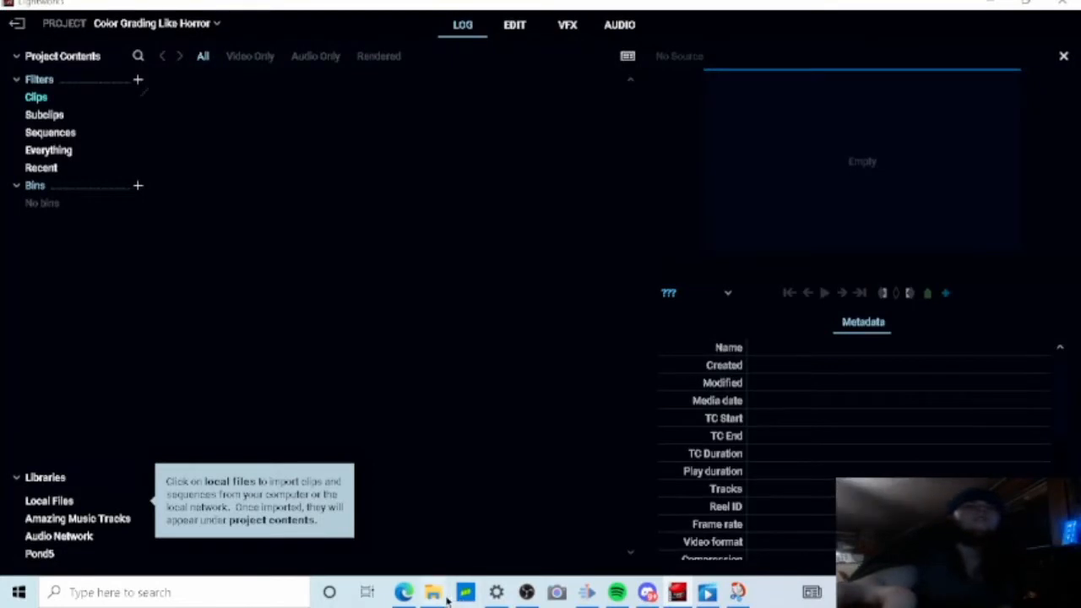
Step: Import the video WIN_20220207_02_01_42_Pro.mp4 from the Camera Roll folder into the project's clips
{"action": "mouse_move", "coordinate": [434, 591]}
{"action": "left_click", "coordinate": [571, 551]}
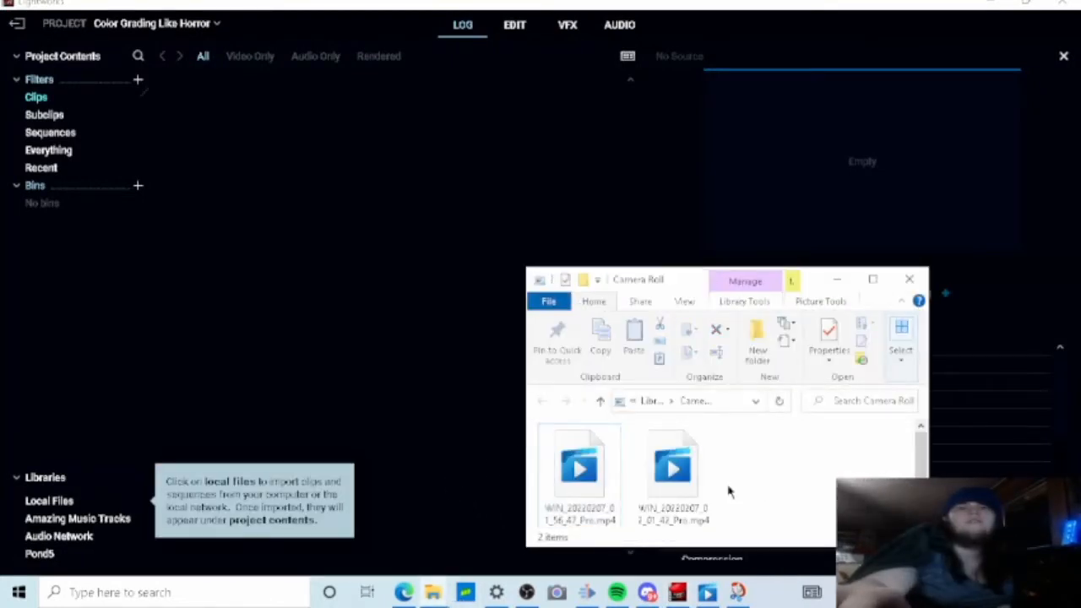
{"action": "left_click", "coordinate": [581, 475]}
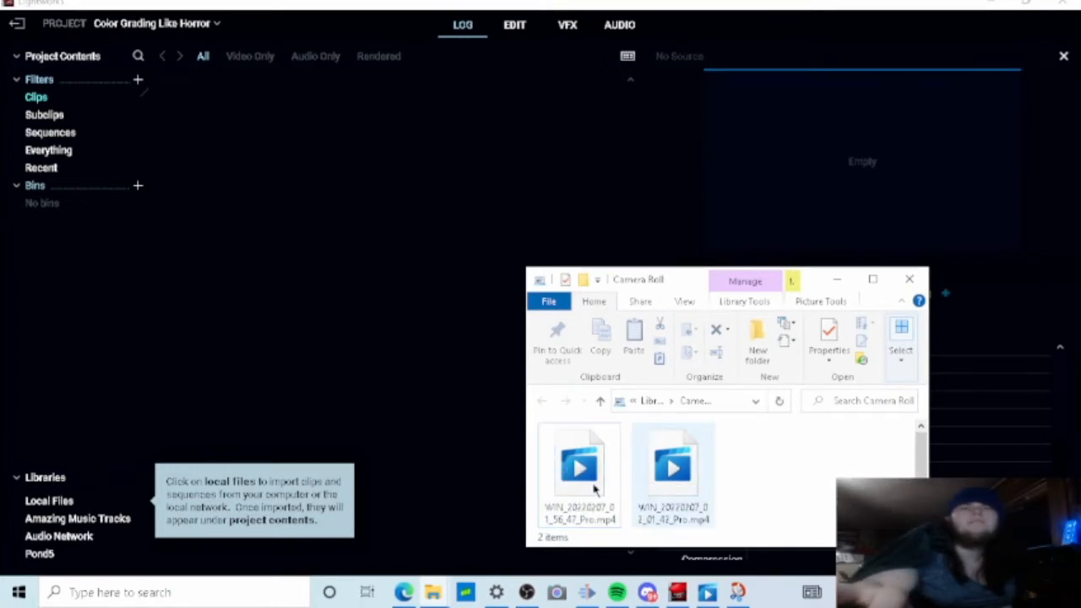
{"action": "left_click", "coordinate": [672, 492]}
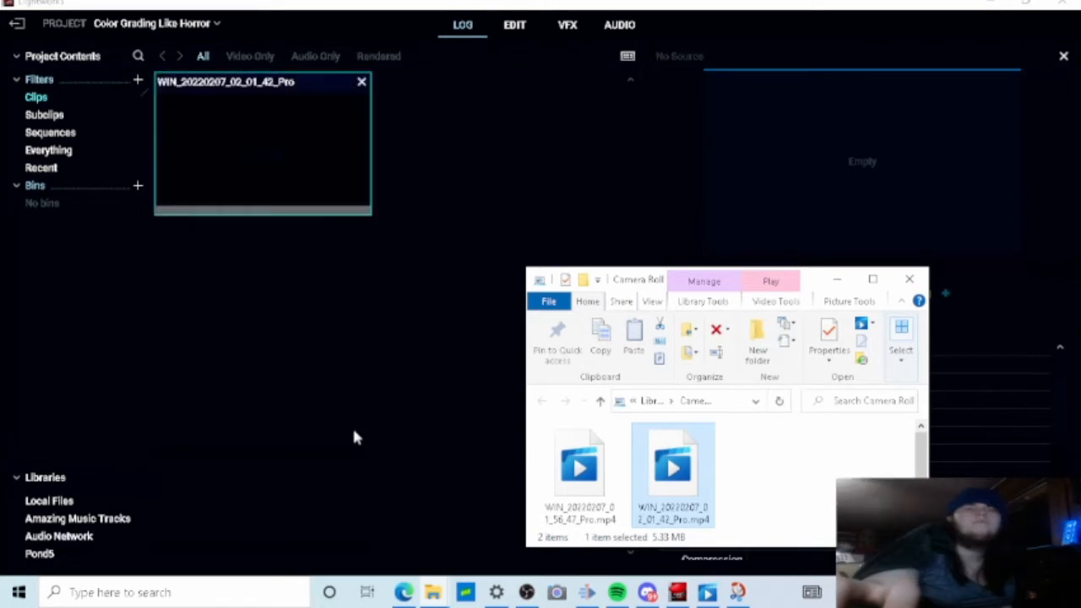
{"action": "left_click", "coordinate": [838, 281]}
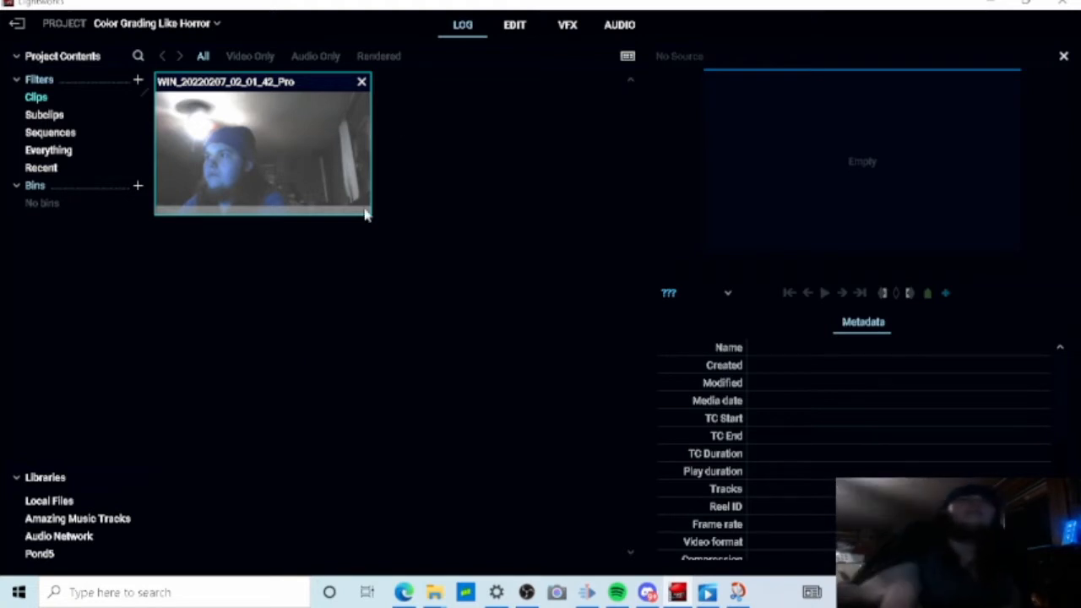
Step: Place the imported clip at the start of the edit timeline and scrub through it
{"action": "left_click", "coordinate": [518, 28]}
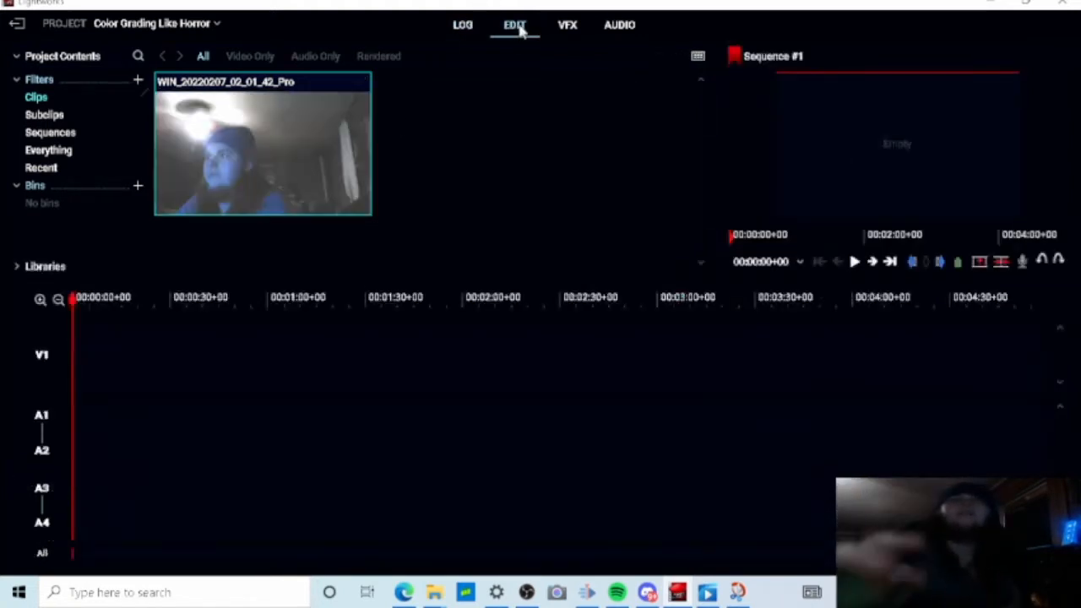
{"action": "left_click_drag", "start_coordinate": [74, 301], "coordinate": [39, 323]}
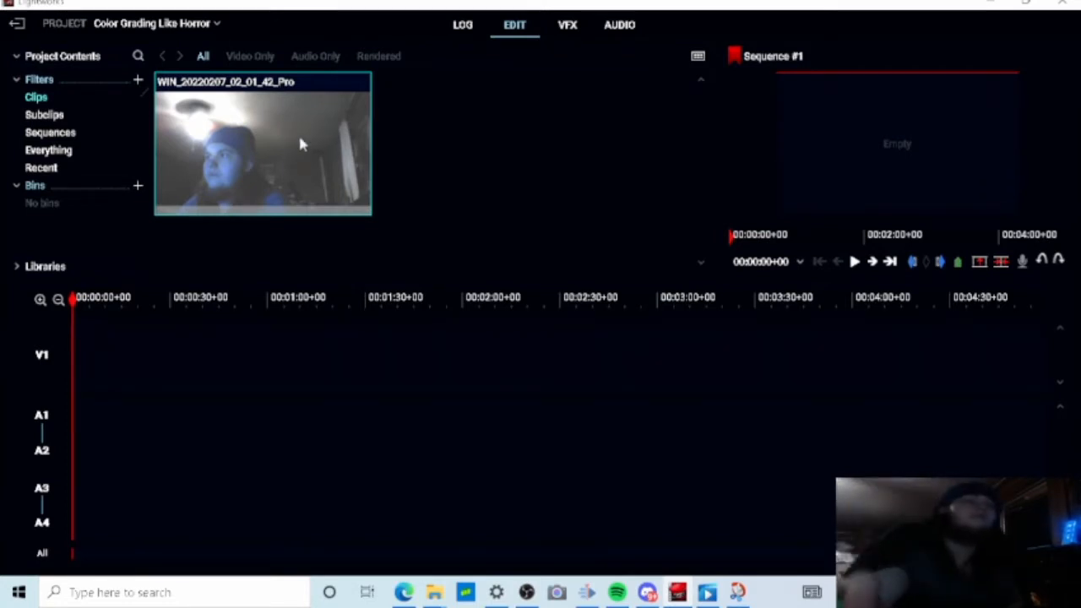
{"action": "left_click_drag", "start_coordinate": [299, 132], "coordinate": [85, 373]}
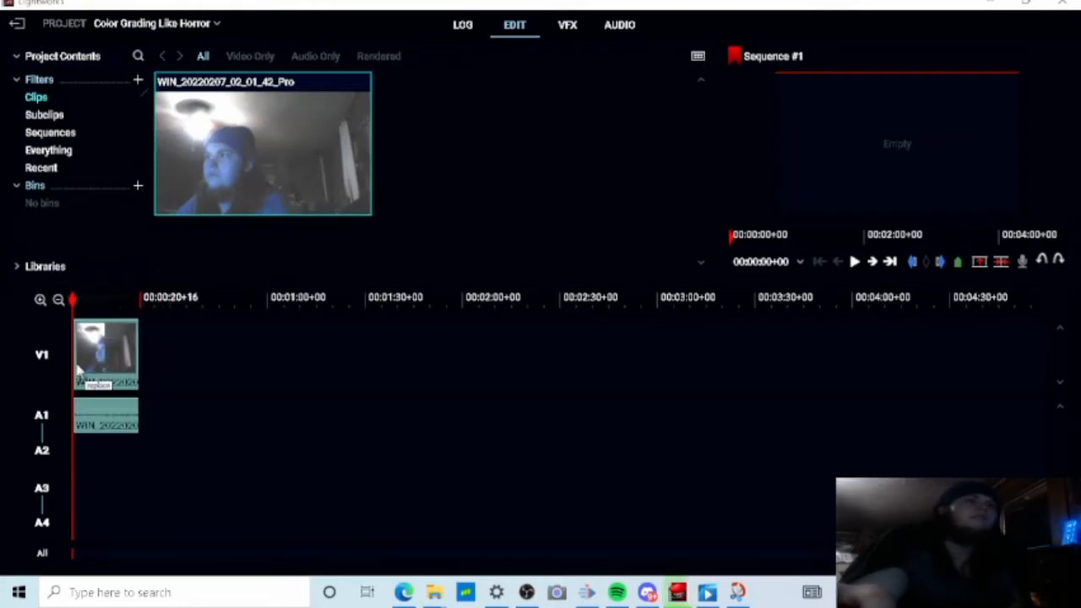
{"action": "left_click_drag", "start_coordinate": [76, 311], "coordinate": [125, 314]}
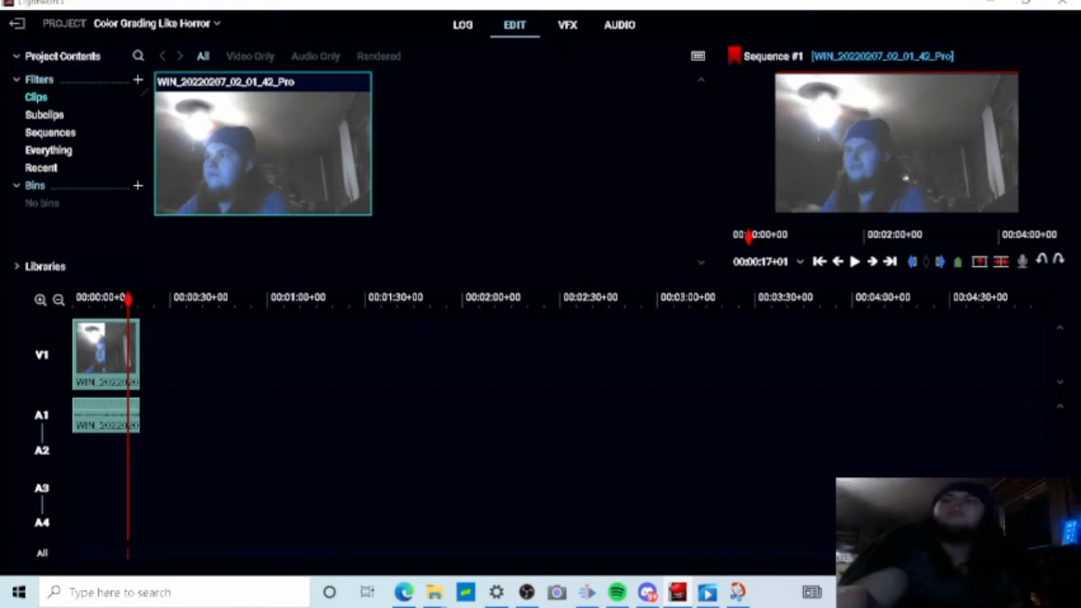
{"action": "left_click_drag", "start_coordinate": [1044, 552], "coordinate": [372, 549]}
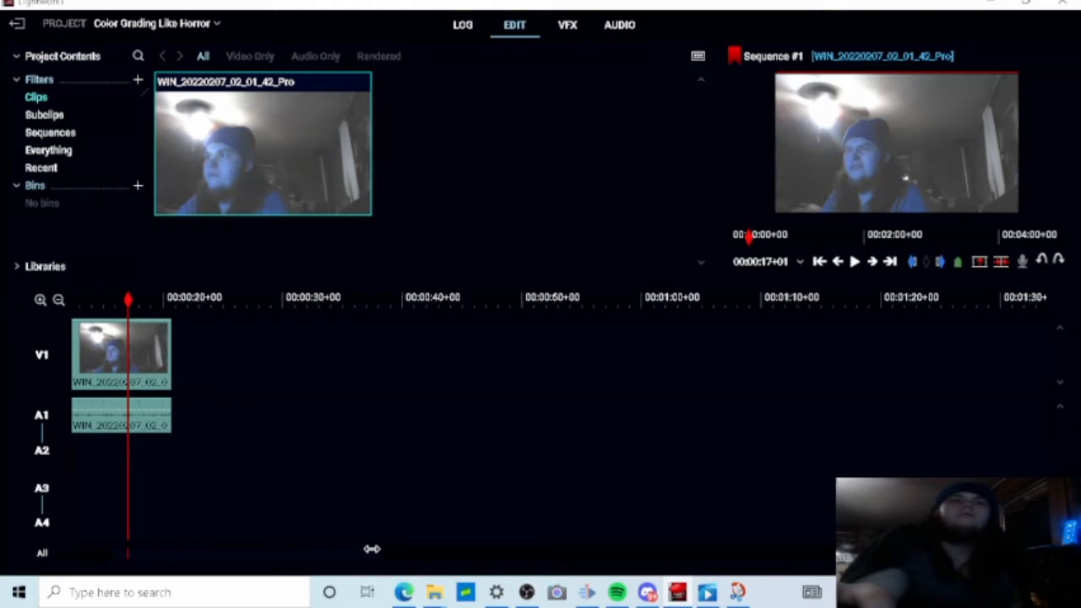
{"action": "left_click_drag", "start_coordinate": [128, 300], "coordinate": [202, 301]}
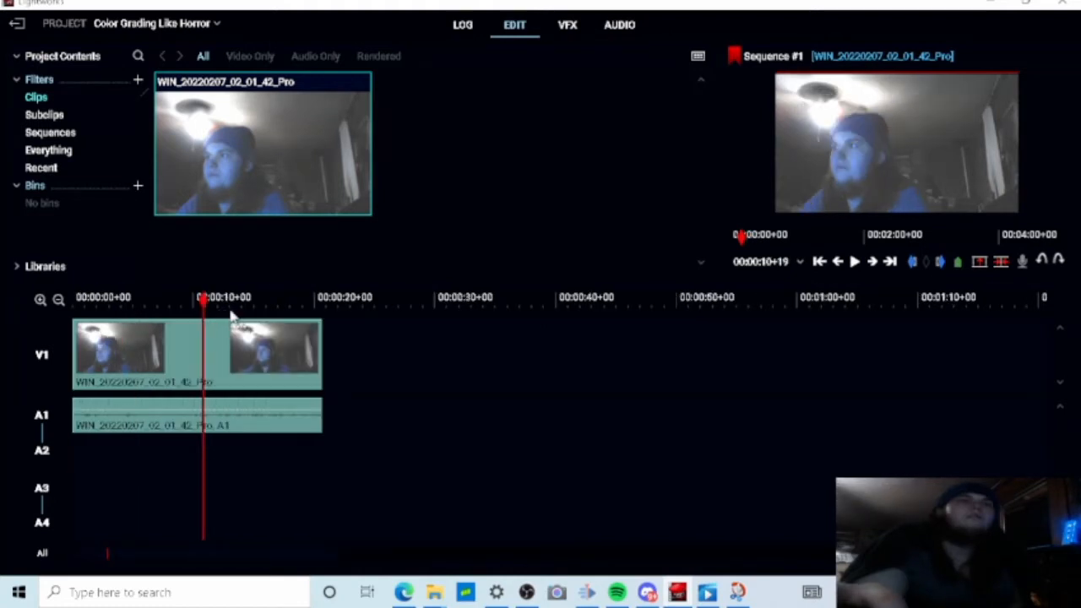
Step: Add a Colour Correction effect on an effects track above the clip, with the playhead parked over the clip
{"action": "left_click_drag", "start_coordinate": [203, 305], "coordinate": [202, 305]}
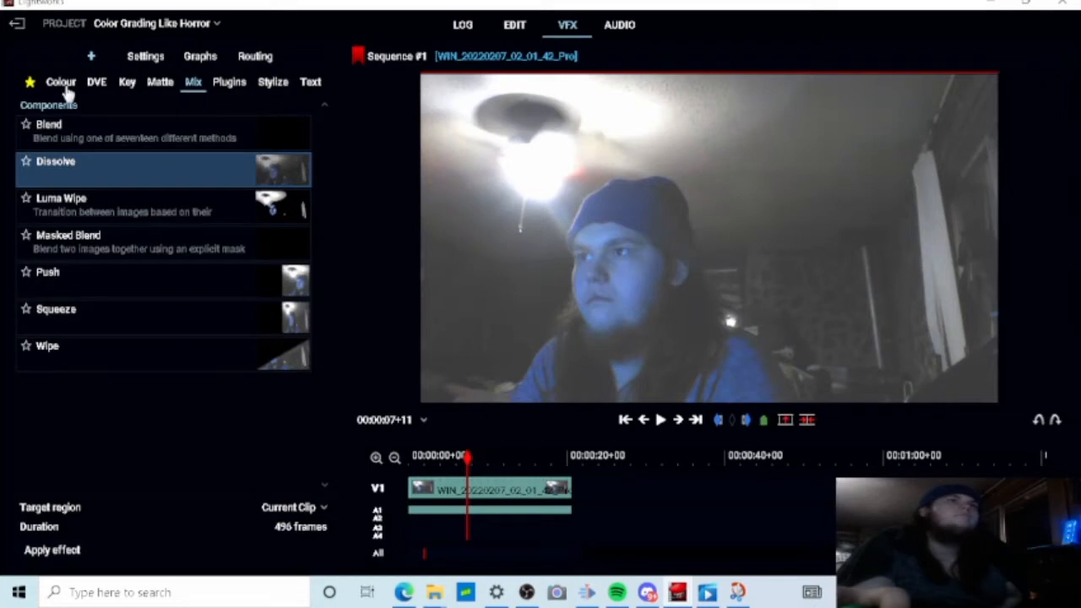
{"action": "left_click", "coordinate": [64, 86]}
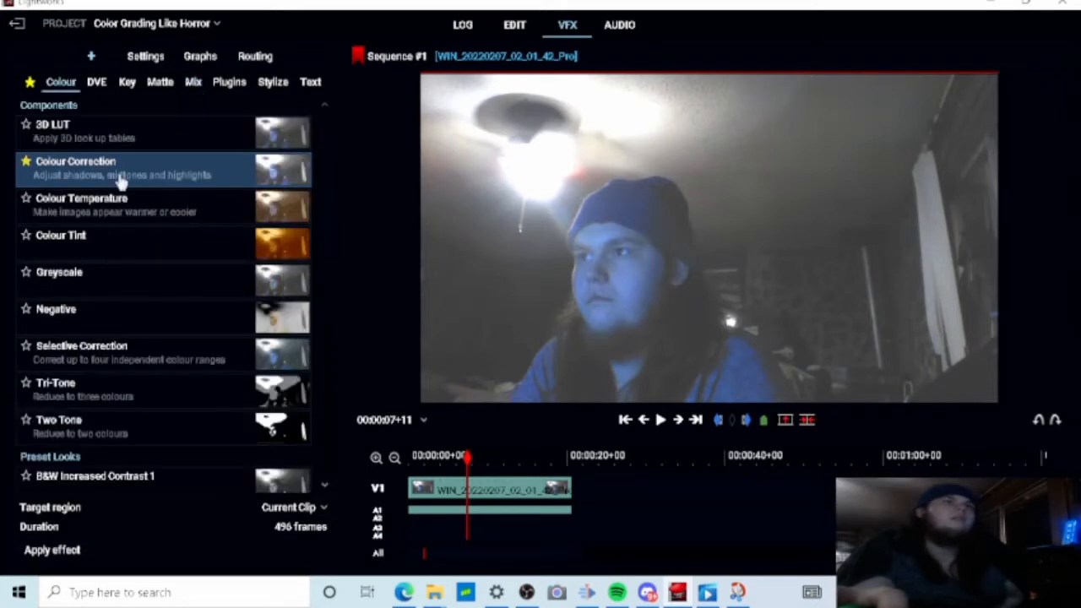
{"action": "left_click_drag", "start_coordinate": [120, 180], "coordinate": [422, 495]}
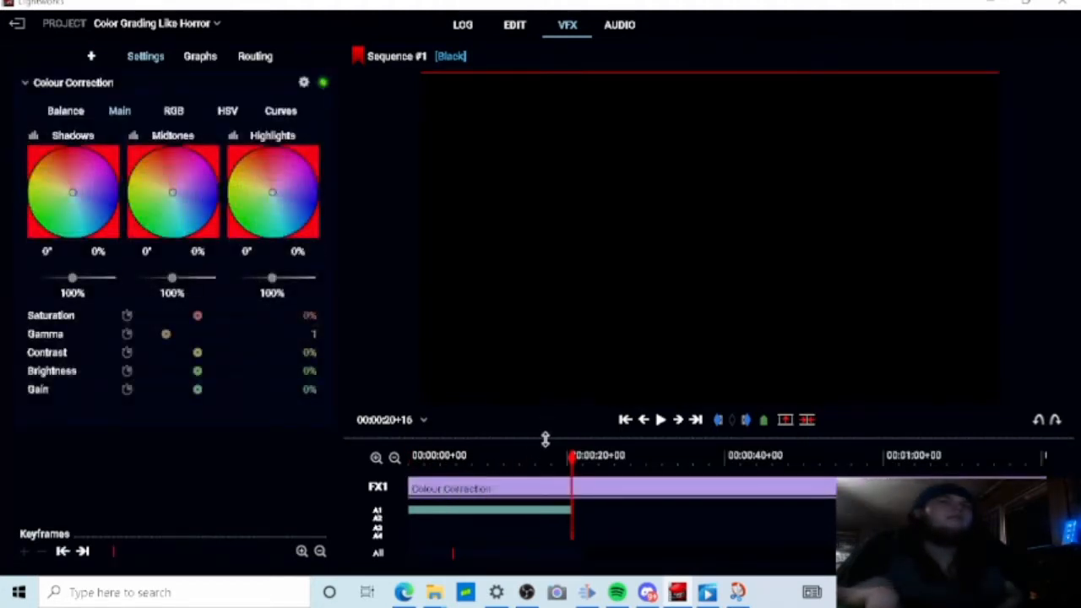
{"action": "left_click_drag", "start_coordinate": [546, 438], "coordinate": [512, 397]}
{"action": "left_click", "coordinate": [524, 388]}
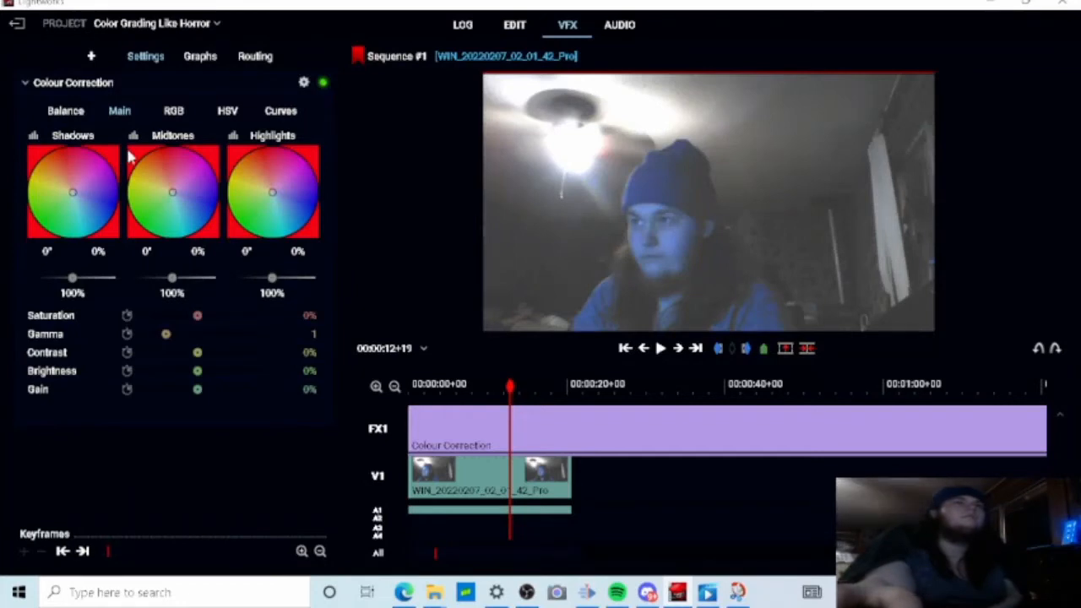
Step: Open the sequence's Video Tools, look through the available scopes and leave the RGB scope displayed
{"action": "right_click", "coordinate": [652, 201]}
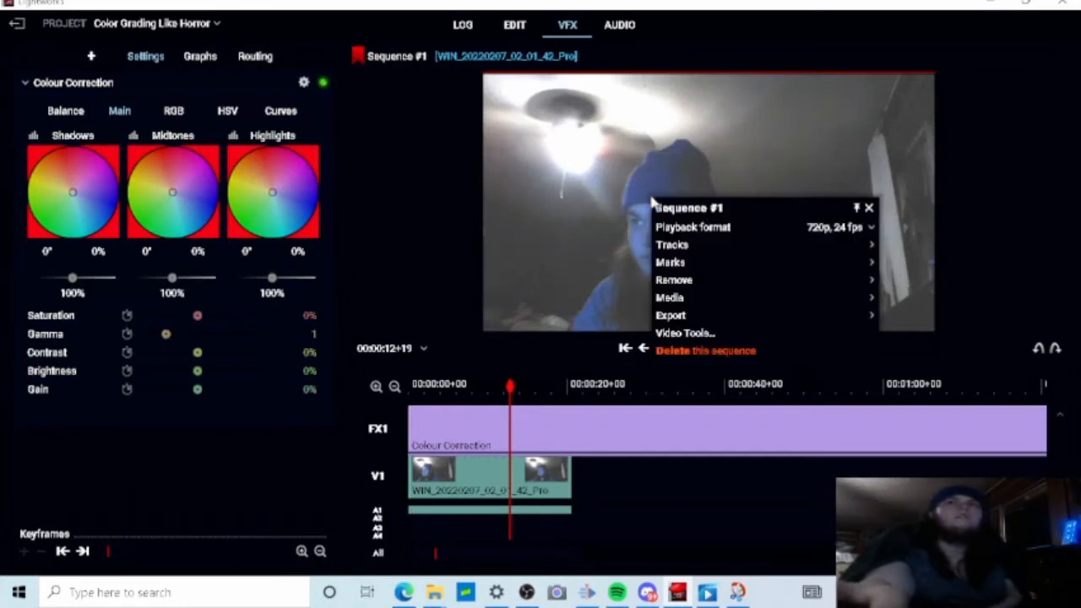
{"action": "left_click", "coordinate": [701, 333]}
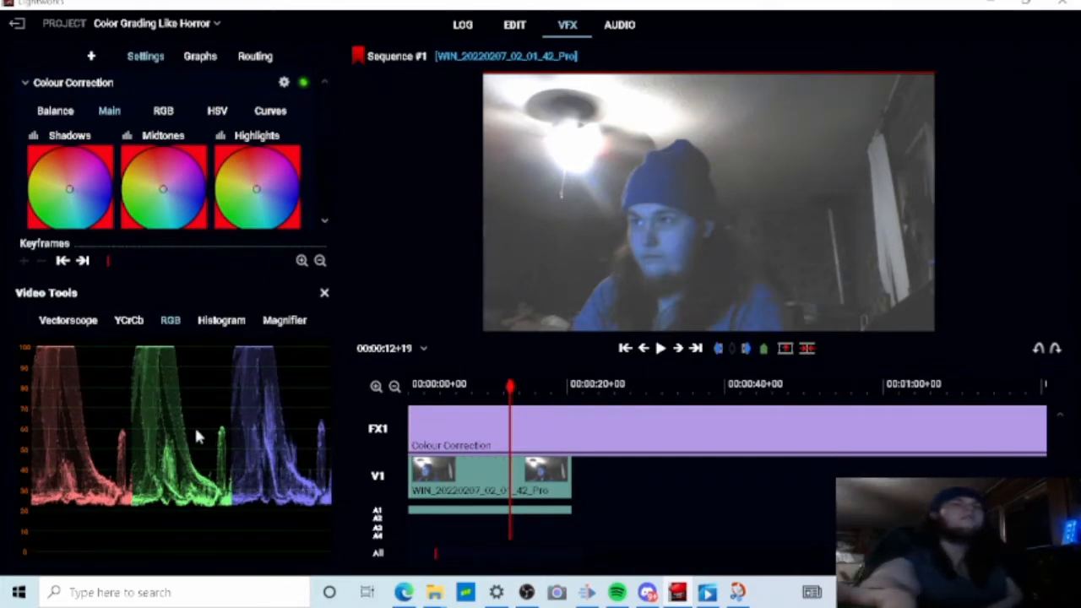
{"action": "left_click", "coordinate": [136, 323]}
{"action": "left_click", "coordinate": [66, 324]}
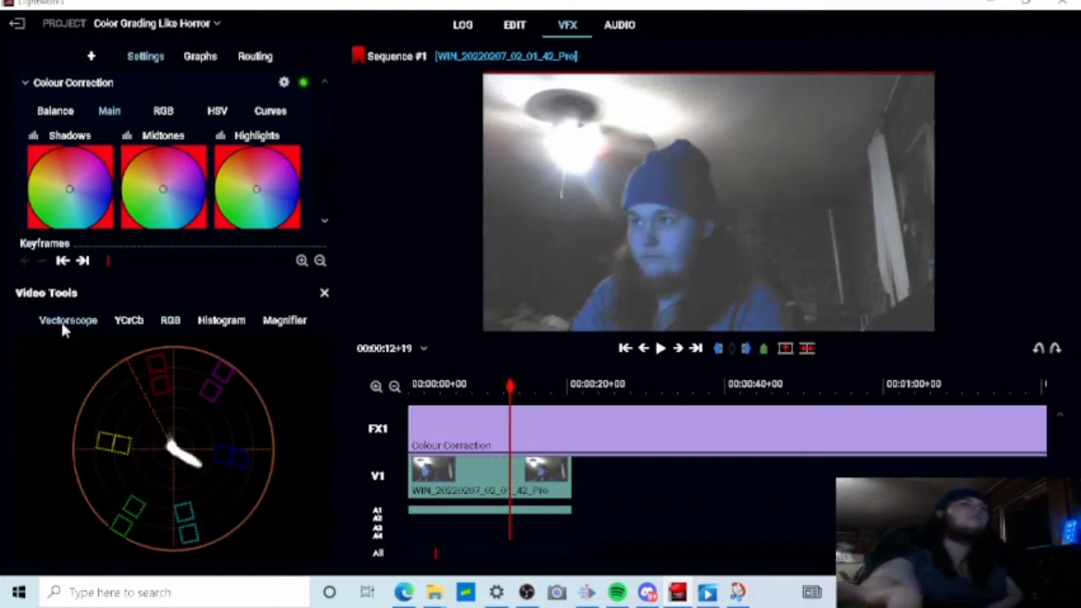
{"action": "left_click", "coordinate": [217, 324]}
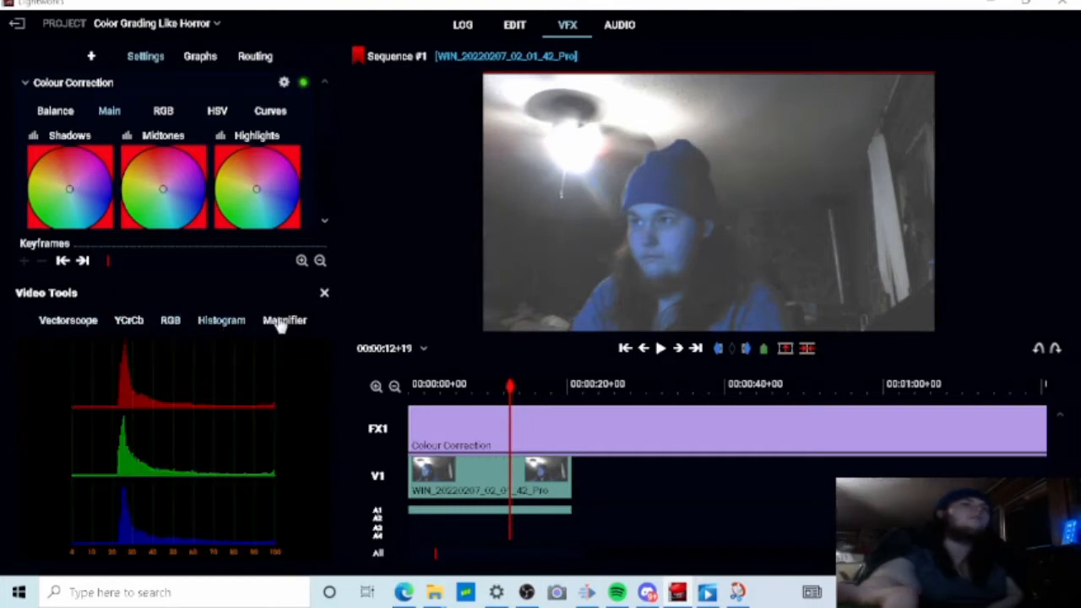
{"action": "left_click", "coordinate": [280, 321]}
{"action": "left_click", "coordinate": [167, 320]}
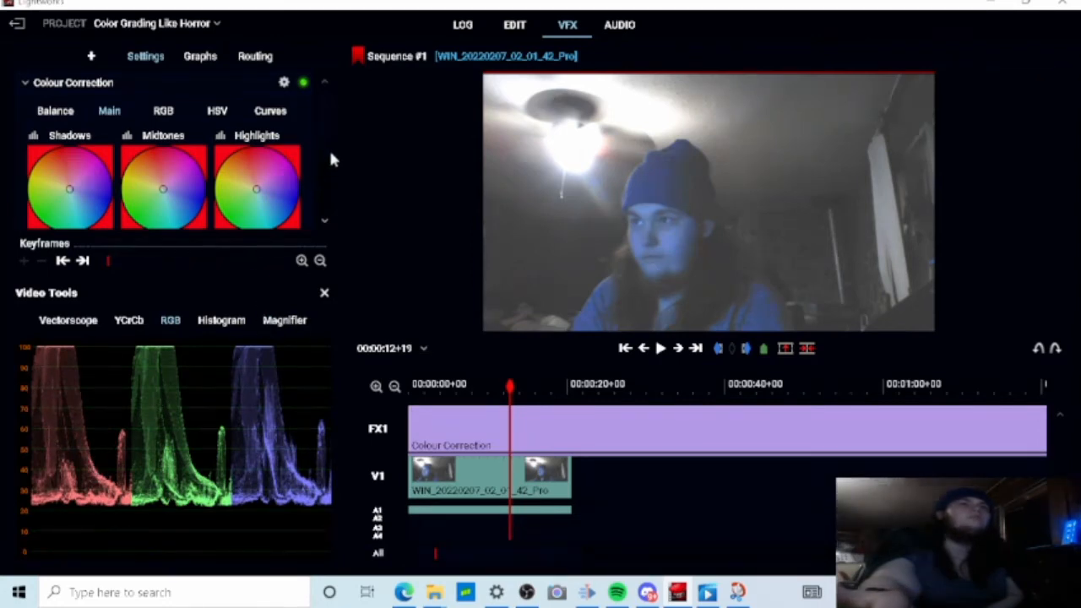
Step: Darken the image by setting the Midtones level to 50% in the Colour Correction effect, and preview another frame
{"action": "left_click_drag", "start_coordinate": [510, 400], "coordinate": [511, 399]}
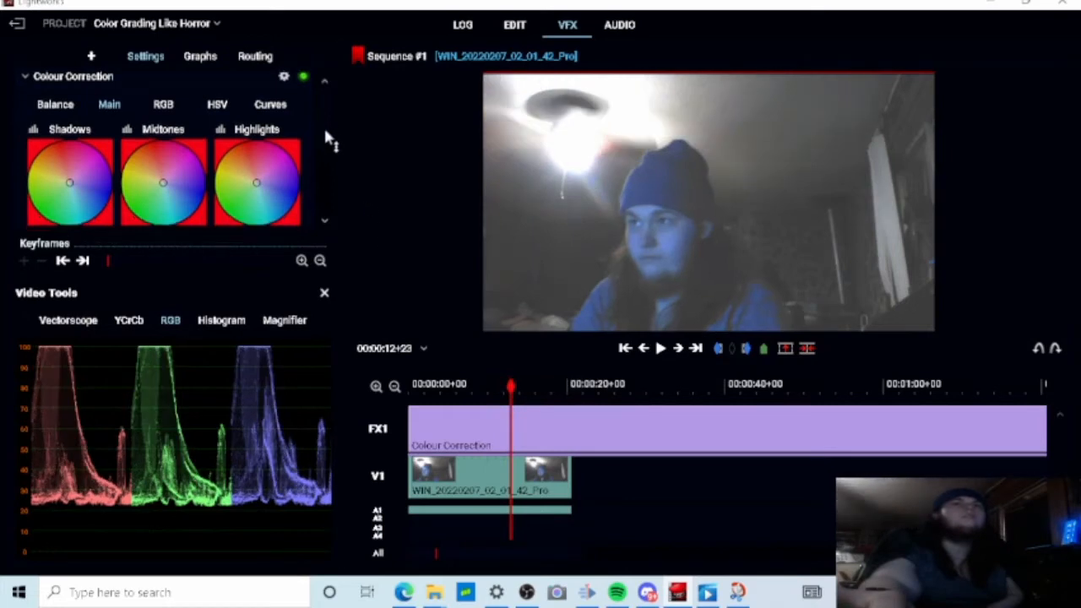
{"action": "scroll", "coordinate": [328, 137], "scroll_direction": "down", "scroll_amount": 3}
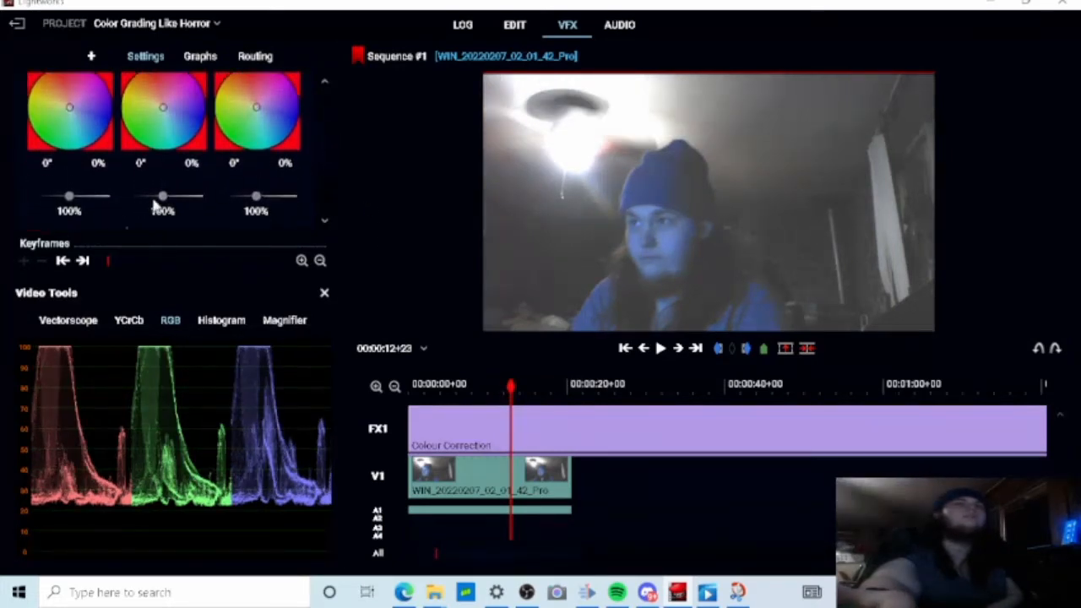
{"action": "left_click_drag", "start_coordinate": [127, 199], "coordinate": [79, 201]}
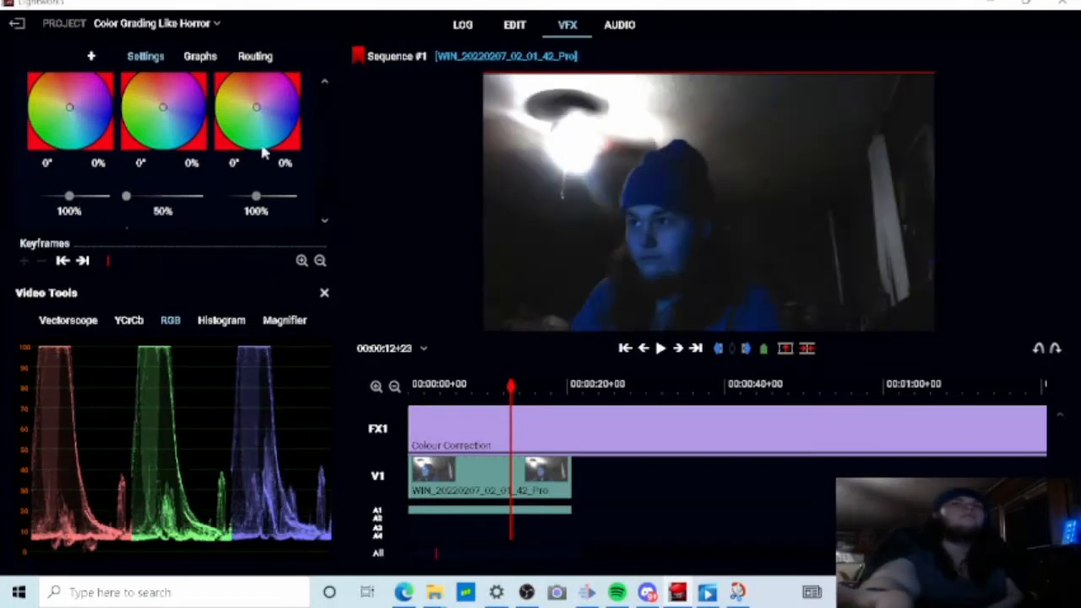
{"action": "scroll", "coordinate": [319, 127], "scroll_direction": "down", "scroll_amount": 3}
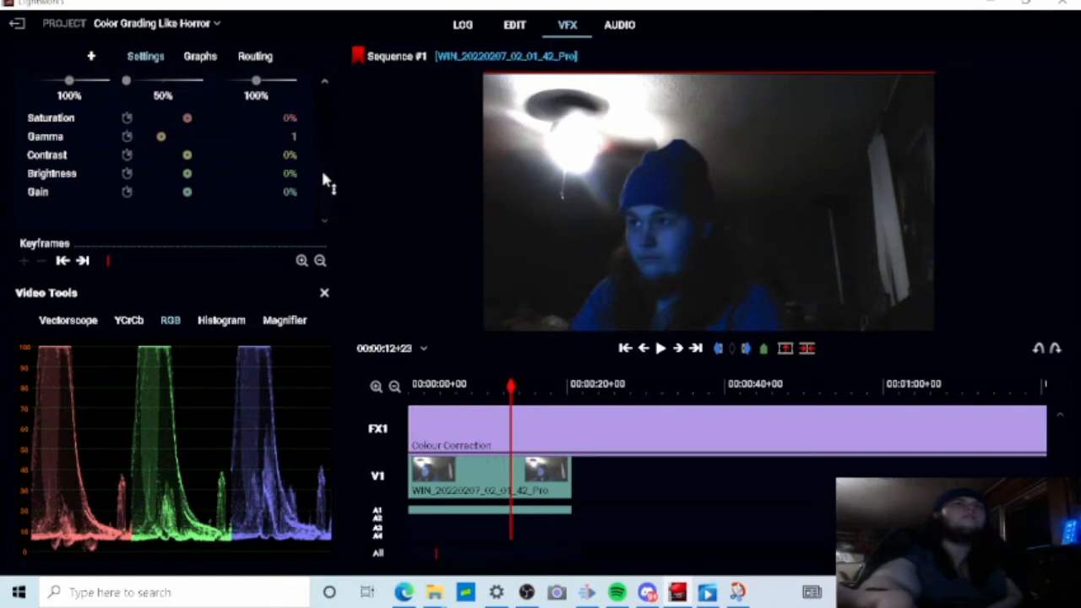
{"action": "scroll", "coordinate": [326, 93], "scroll_direction": "up", "scroll_amount": 3}
{"action": "left_click", "coordinate": [303, 83]}
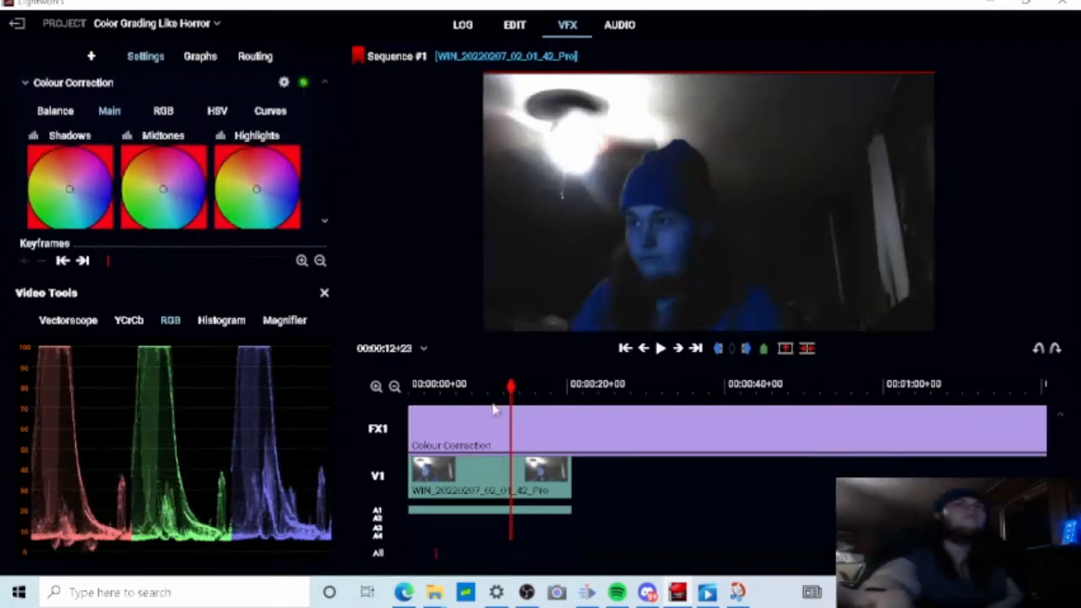
{"action": "left_click_drag", "start_coordinate": [510, 387], "coordinate": [531, 397]}
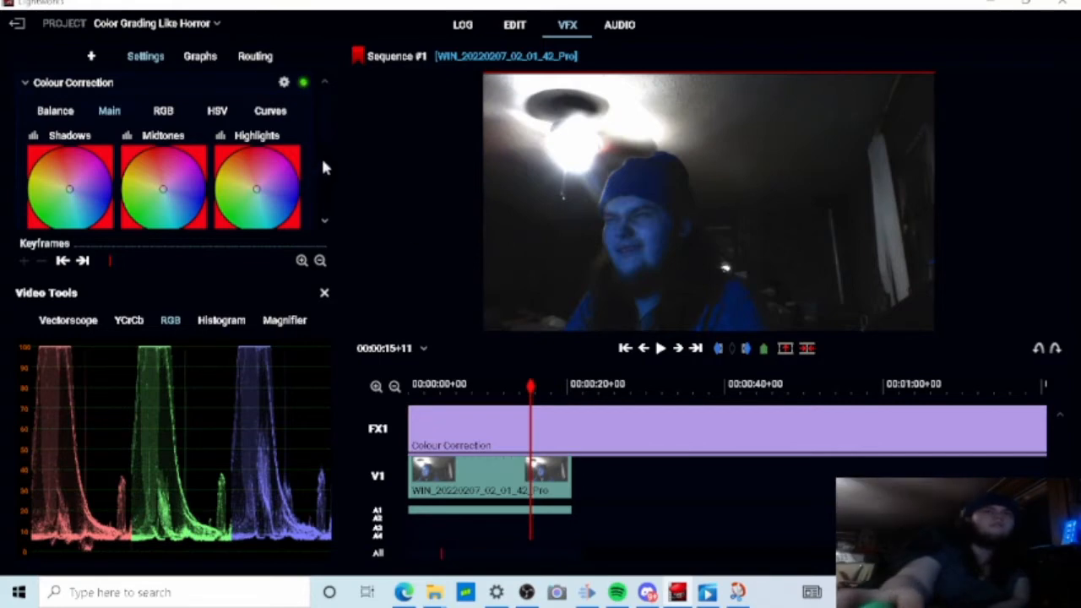
Step: Add a second Colour Correction effect as a default duplicate of the first one
{"action": "mouse_move", "coordinate": [416, 596]}
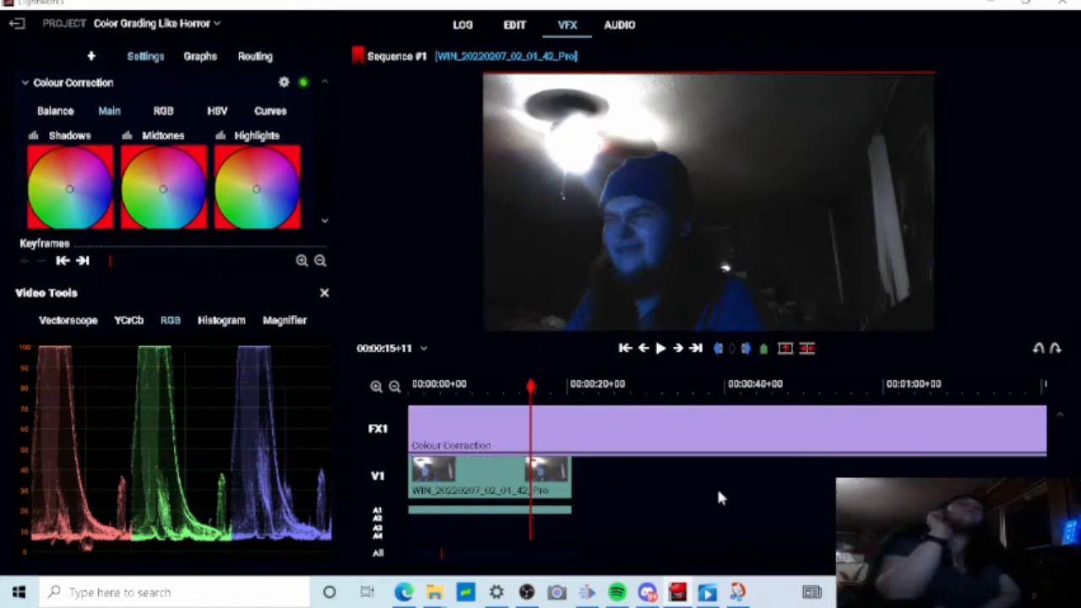
{"action": "right_click", "coordinate": [157, 92]}
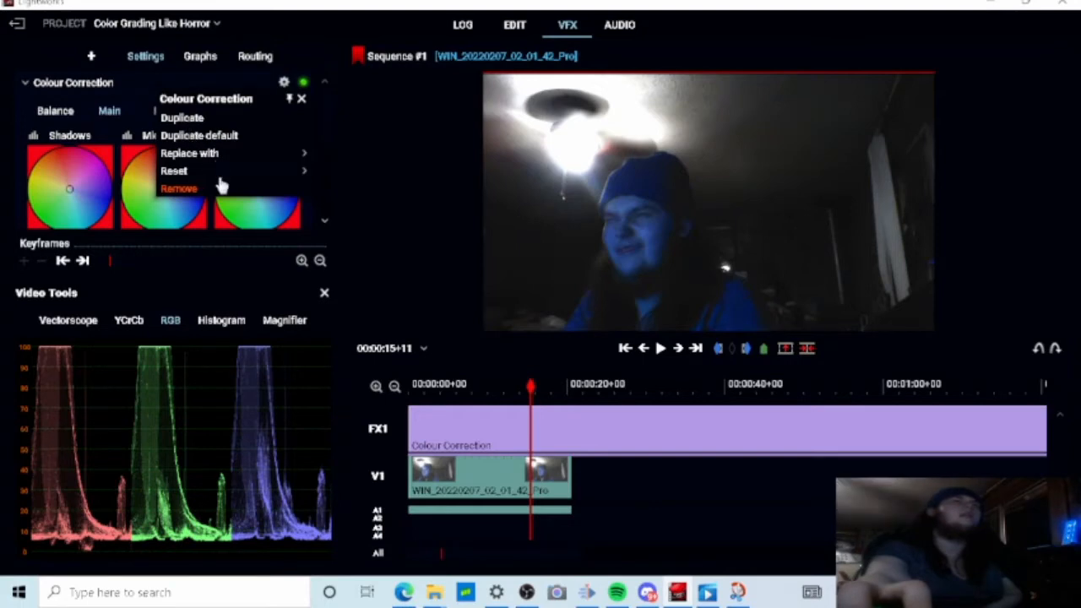
{"action": "left_click", "coordinate": [202, 135]}
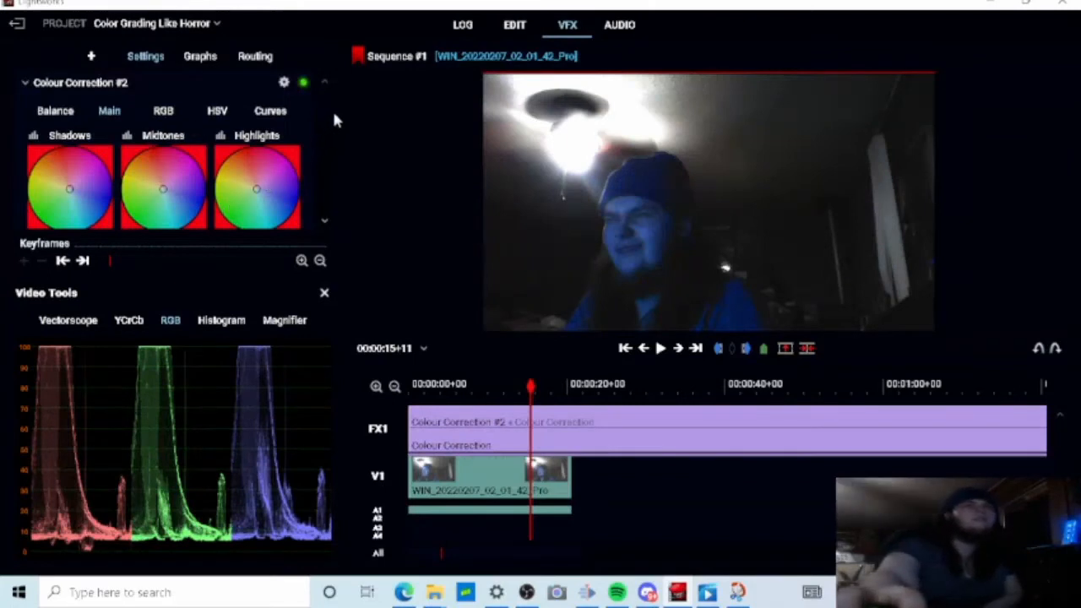
Step: Shift the Highlights wheel of the second Colour Correction toward blue, to about 238° and 9.5%
{"action": "scroll", "coordinate": [329, 127], "scroll_direction": "down", "scroll_amount": 1}
{"action": "scroll", "coordinate": [296, 152], "scroll_direction": "up", "scroll_amount": 1}
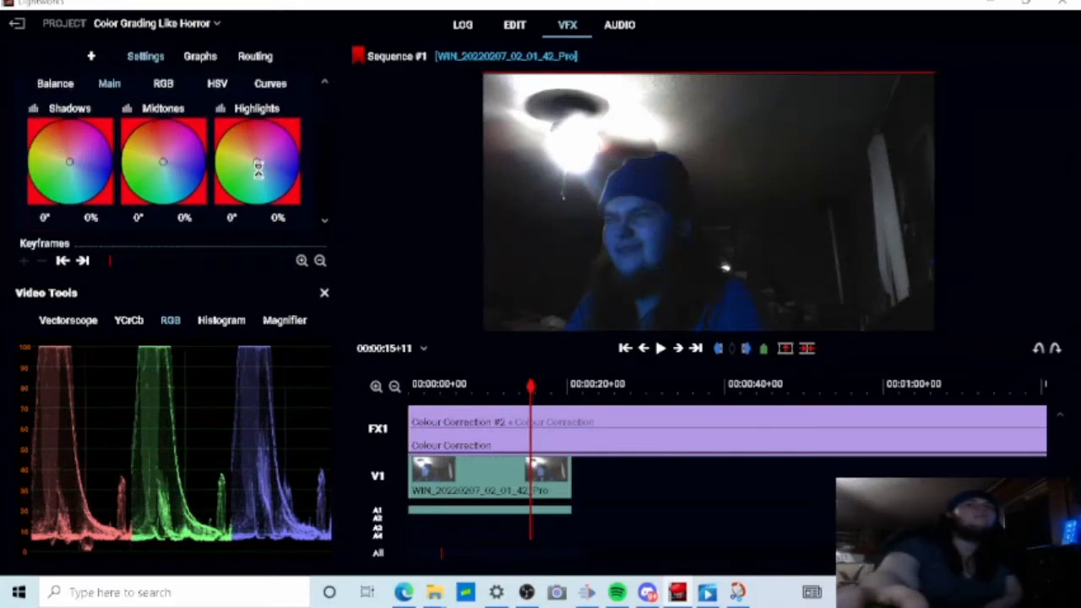
{"action": "left_click_drag", "start_coordinate": [256, 184], "coordinate": [287, 178]}
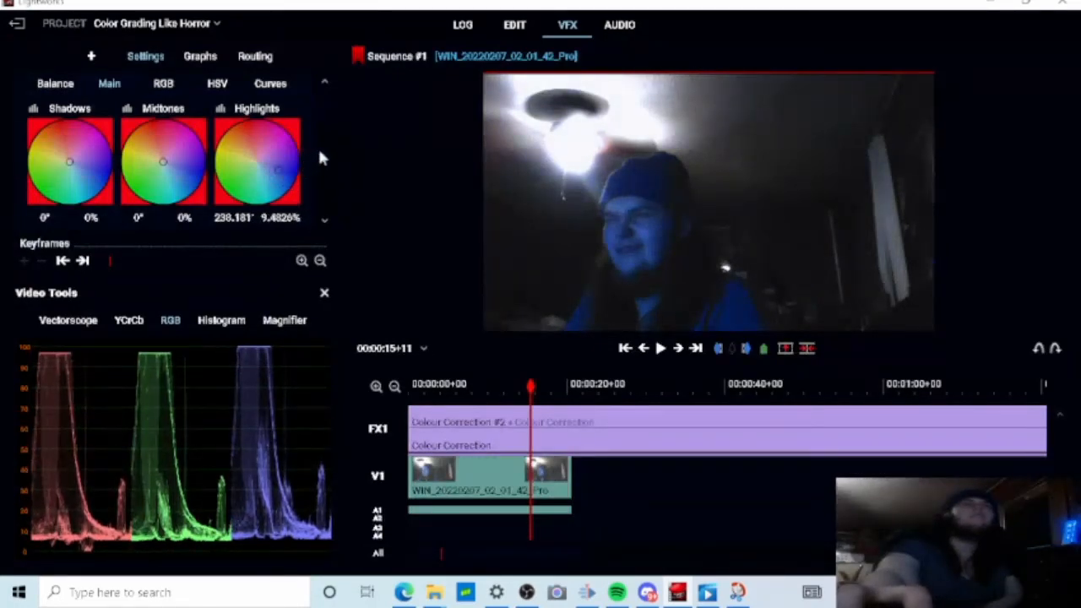
Step: Tint all three wheels of the second Colour Correction blue: Shadows about 201.5° and 5.6%, Midtones 219.6° and 3.9%, Highlights 235.7° and 8.7%
{"action": "scroll", "coordinate": [327, 149], "scroll_direction": "down", "scroll_amount": 3}
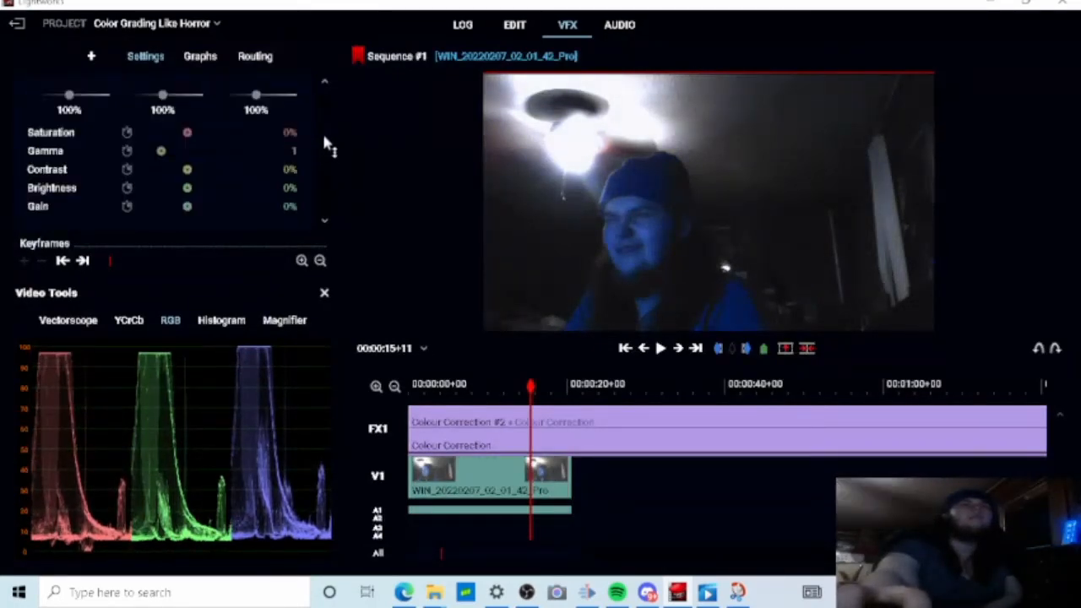
{"action": "scroll", "coordinate": [323, 145], "scroll_direction": "up", "scroll_amount": 3}
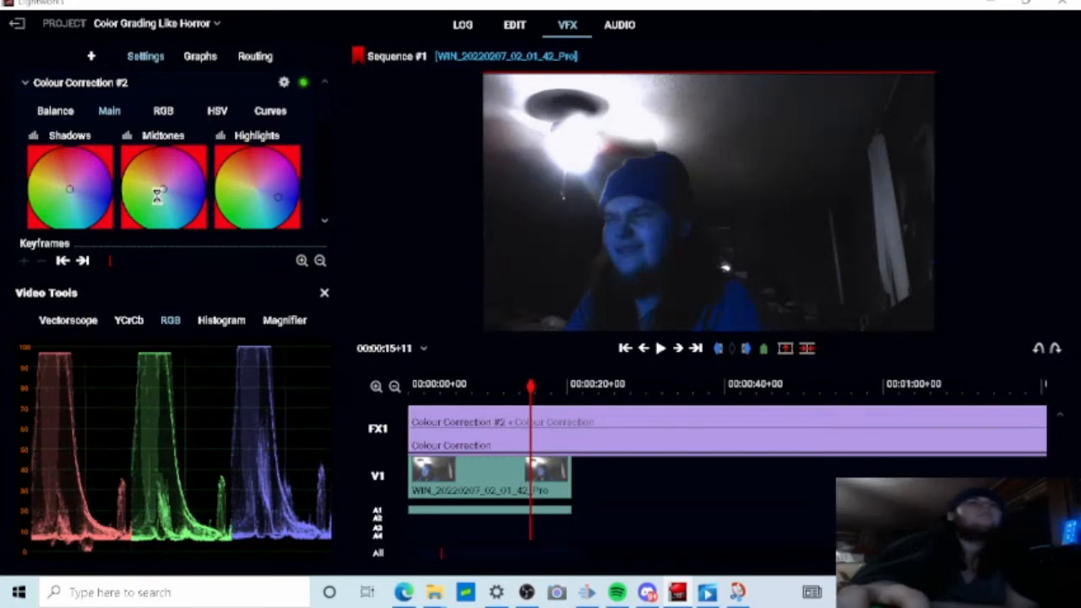
{"action": "left_click_drag", "start_coordinate": [154, 196], "coordinate": [162, 216]}
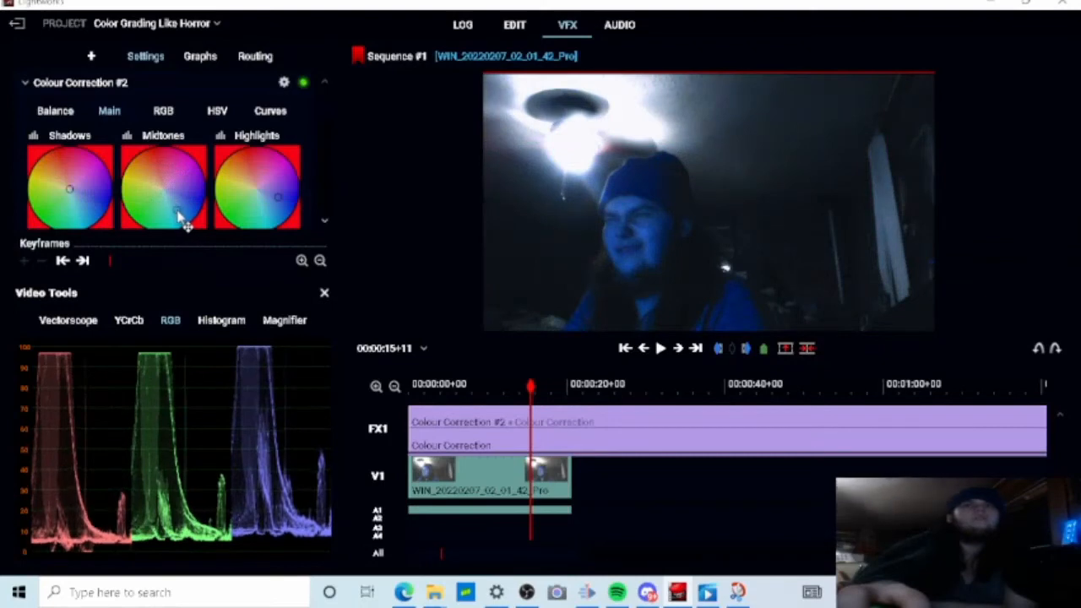
{"action": "left_click_drag", "start_coordinate": [177, 212], "coordinate": [179, 214]}
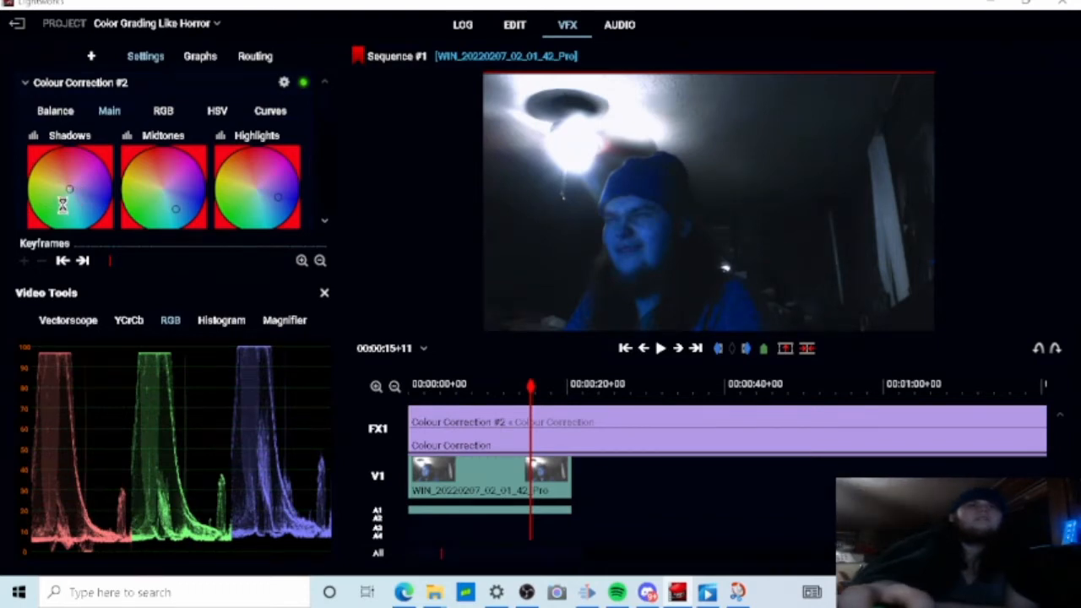
{"action": "left_click_drag", "start_coordinate": [65, 194], "coordinate": [91, 216]}
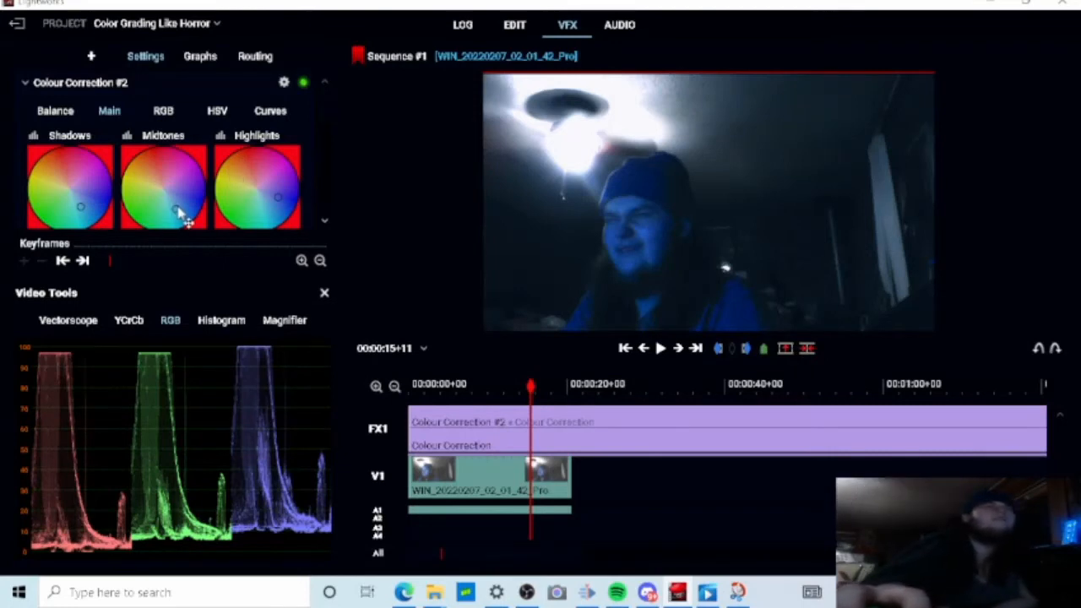
{"action": "mouse_move", "coordinate": [178, 211]}
{"action": "left_mouse_down"}
{"action": "mouse_move", "coordinate": [148, 188]}
{"action": "mouse_move", "coordinate": [174, 213]}
{"action": "mouse_move", "coordinate": [158, 174]}
{"action": "mouse_move", "coordinate": [184, 208]}
{"action": "mouse_move", "coordinate": [160, 178]}
{"action": "mouse_move", "coordinate": [173, 207]}
{"action": "mouse_move", "coordinate": [189, 211]}
{"action": "mouse_move", "coordinate": [178, 205]}
{"action": "left_mouse_up"}
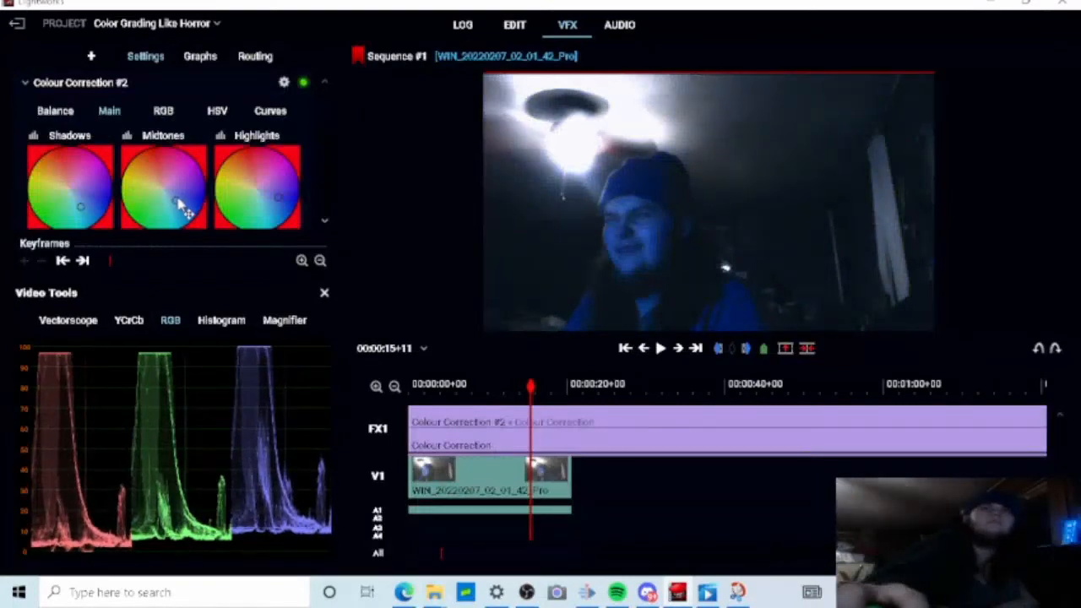
{"action": "mouse_move", "coordinate": [283, 207]}
{"action": "left_mouse_down"}
{"action": "mouse_move", "coordinate": [287, 197]}
{"action": "mouse_move", "coordinate": [283, 210]}
{"action": "left_mouse_up"}
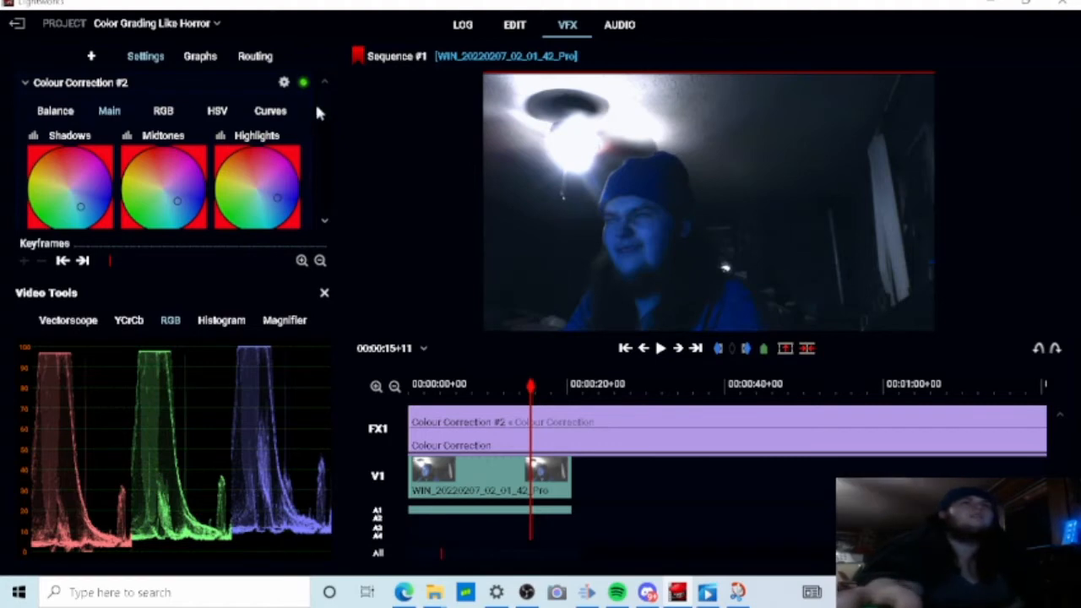
Step: Raise the second Colour Correction's Saturation to about 7.3% and its Contrast to about 5.6%
{"action": "scroll", "coordinate": [328, 120], "scroll_direction": "down", "scroll_amount": 1}
{"action": "scroll", "coordinate": [327, 120], "scroll_direction": "down", "scroll_amount": 6}
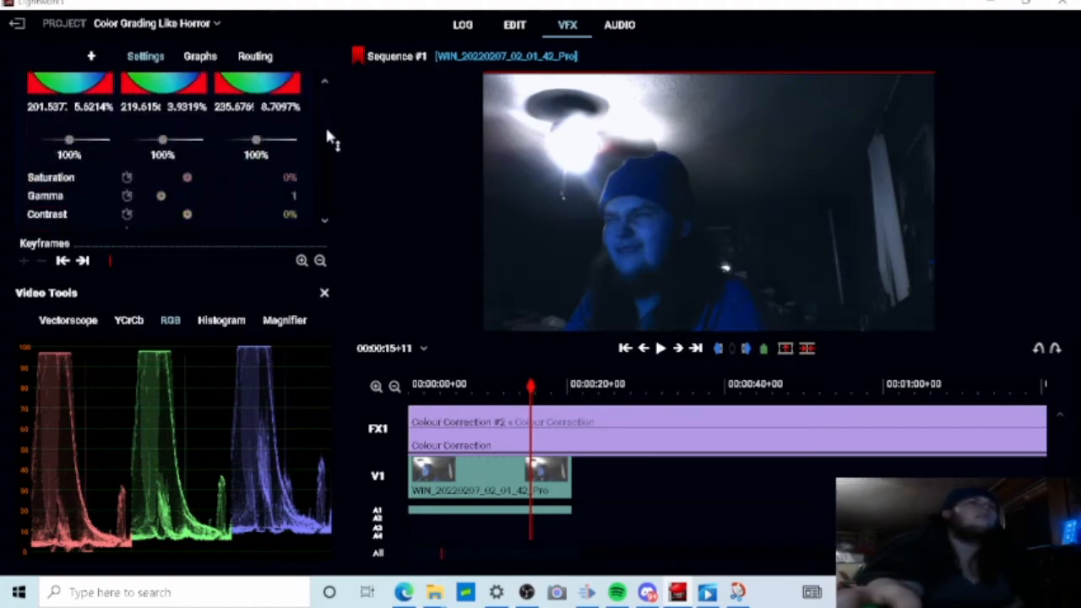
{"action": "scroll", "coordinate": [327, 145], "scroll_direction": "down", "scroll_amount": 1}
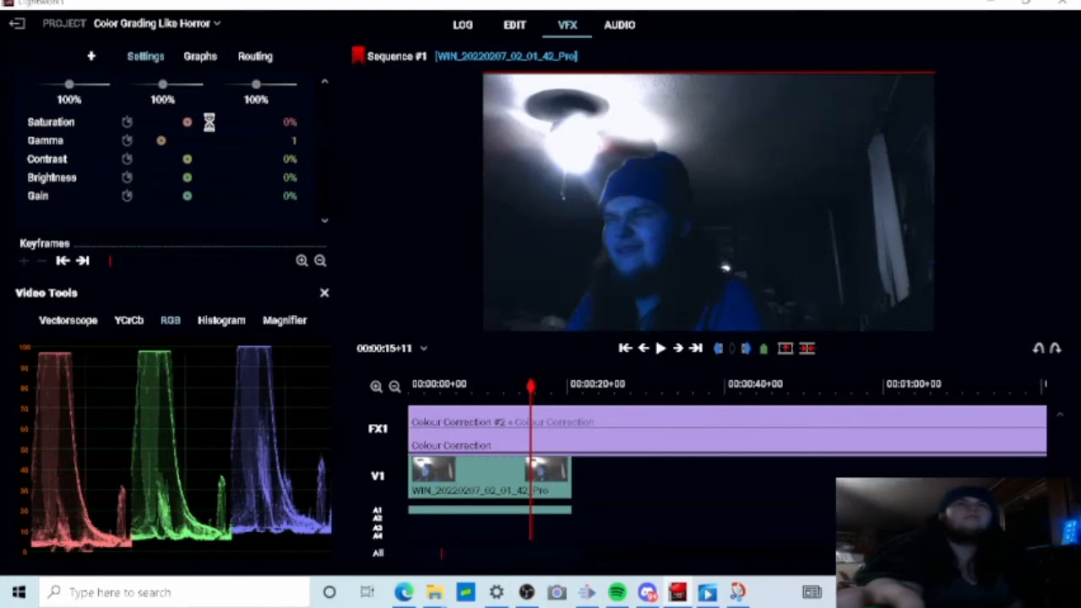
{"action": "left_click_drag", "start_coordinate": [210, 122], "coordinate": [187, 126]}
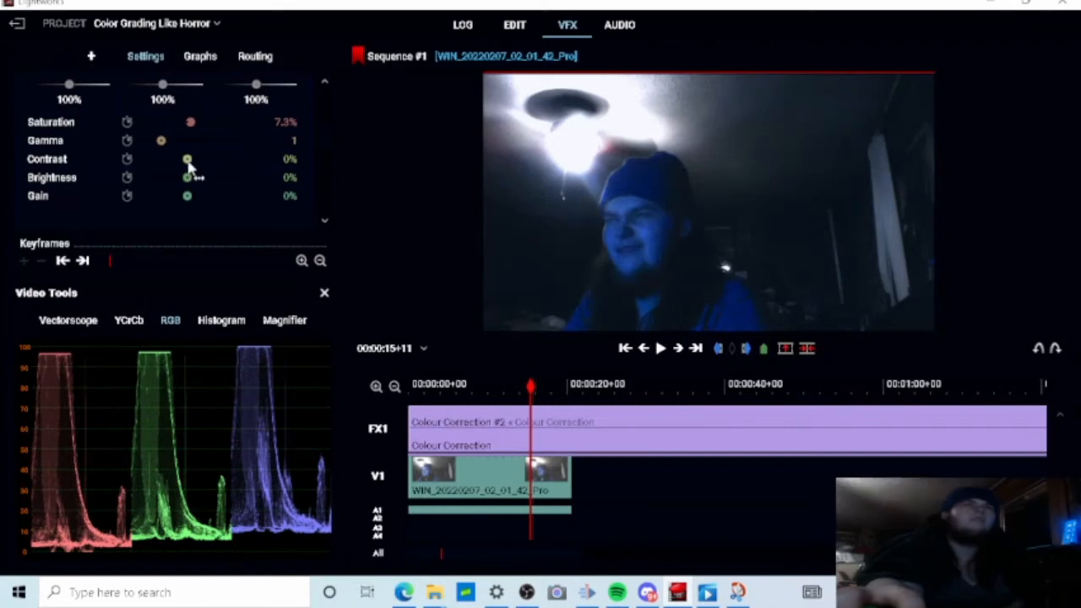
{"action": "mouse_move", "coordinate": [190, 166]}
{"action": "left_mouse_down"}
{"action": "mouse_move", "coordinate": [207, 175]}
{"action": "mouse_move", "coordinate": [193, 171]}
{"action": "left_mouse_up"}
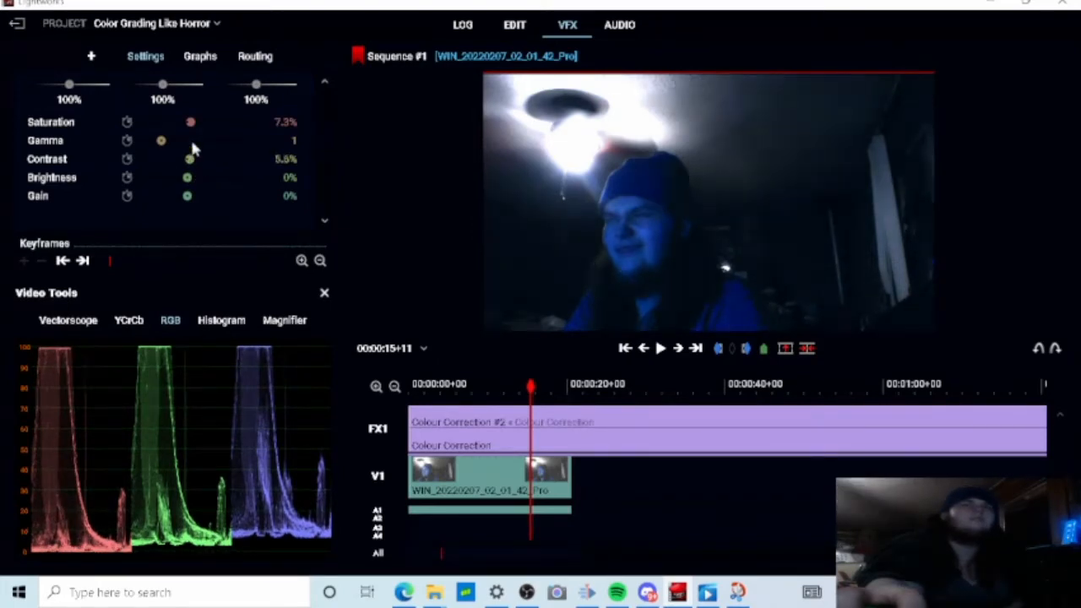
Step: Try a Brightness of about 4% in the second Colour Correction and reset it to 0%
{"action": "mouse_move", "coordinate": [189, 183]}
{"action": "left_mouse_down"}
{"action": "mouse_move", "coordinate": [205, 208]}
{"action": "mouse_move", "coordinate": [193, 196]}
{"action": "left_mouse_up"}
{"action": "left_click", "coordinate": [297, 179]}
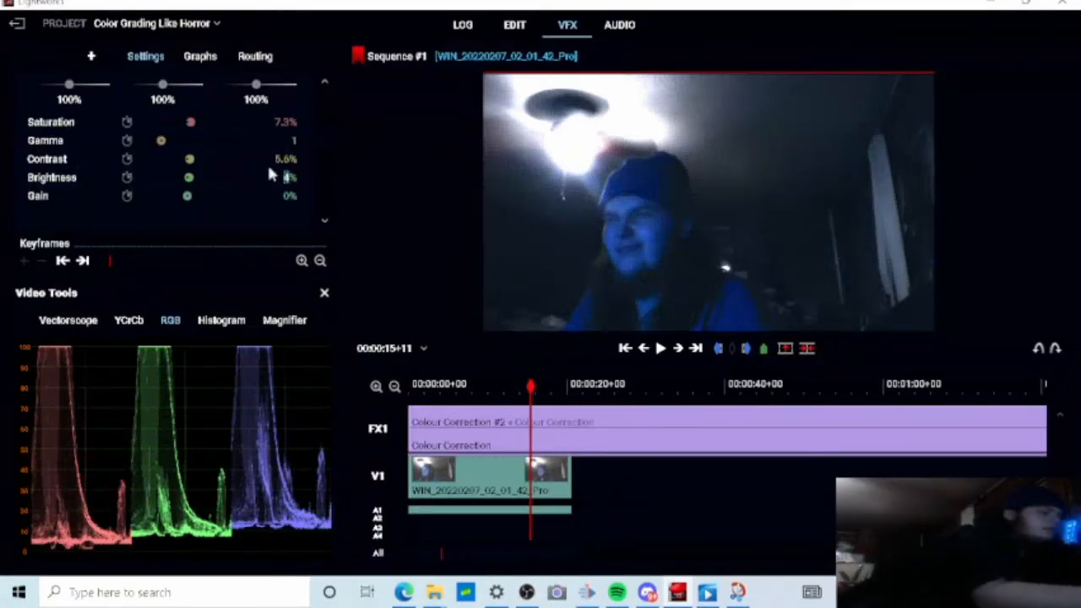
{"action": "type", "text": "0"}
{"action": "key", "text": "Return"}
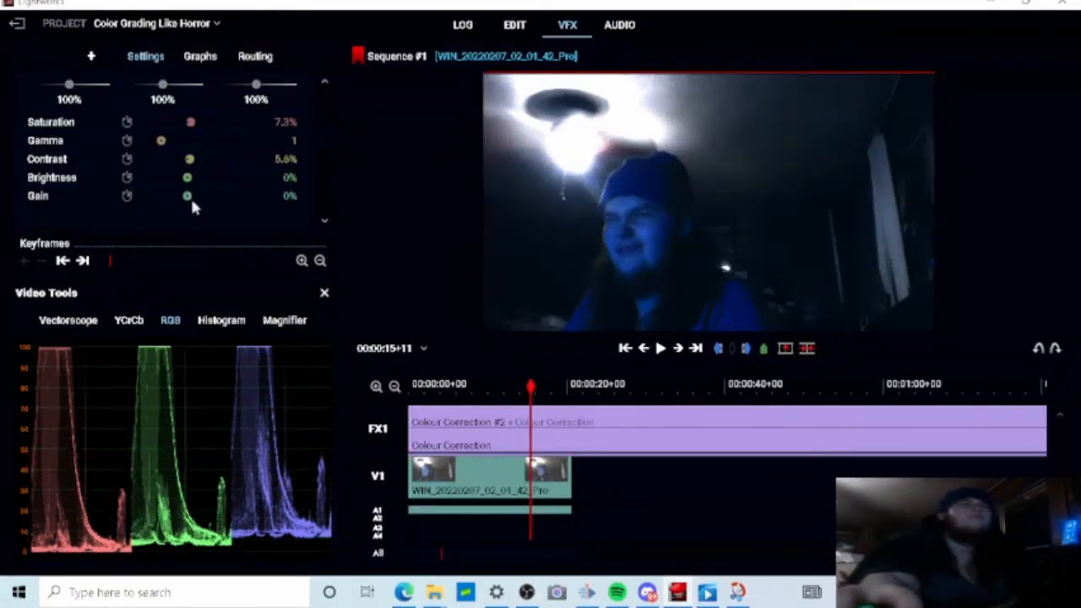
Step: Raise the Gain of the second Colour Correction to about 18.5%
{"action": "mouse_move", "coordinate": [187, 200]}
{"action": "left_mouse_down"}
{"action": "mouse_move", "coordinate": [212, 208]}
{"action": "mouse_move", "coordinate": [194, 215]}
{"action": "left_mouse_up"}
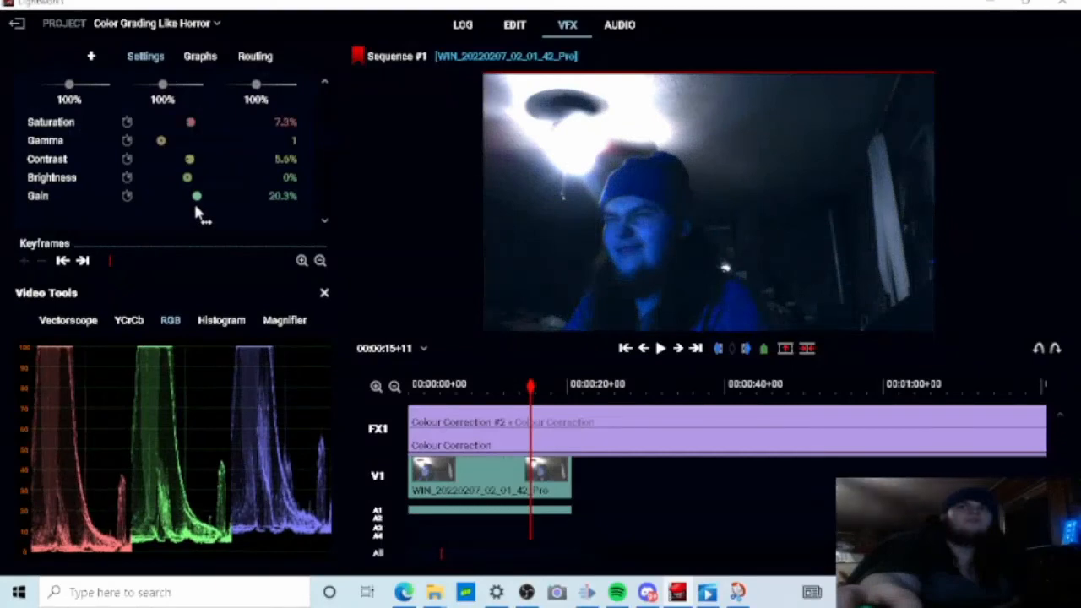
{"action": "left_click_drag", "start_coordinate": [196, 205], "coordinate": [194, 205]}
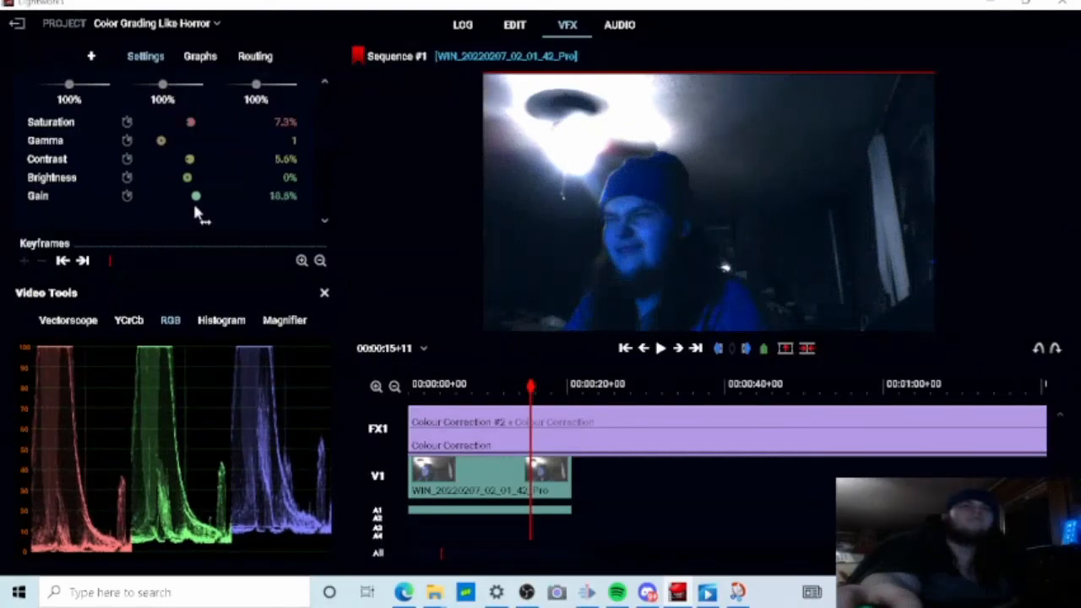
Step: Compare the image with and without the second Colour Correction by switching the effect off and on, leaving it enabled
{"action": "scroll", "coordinate": [324, 135], "scroll_direction": "up", "scroll_amount": 5}
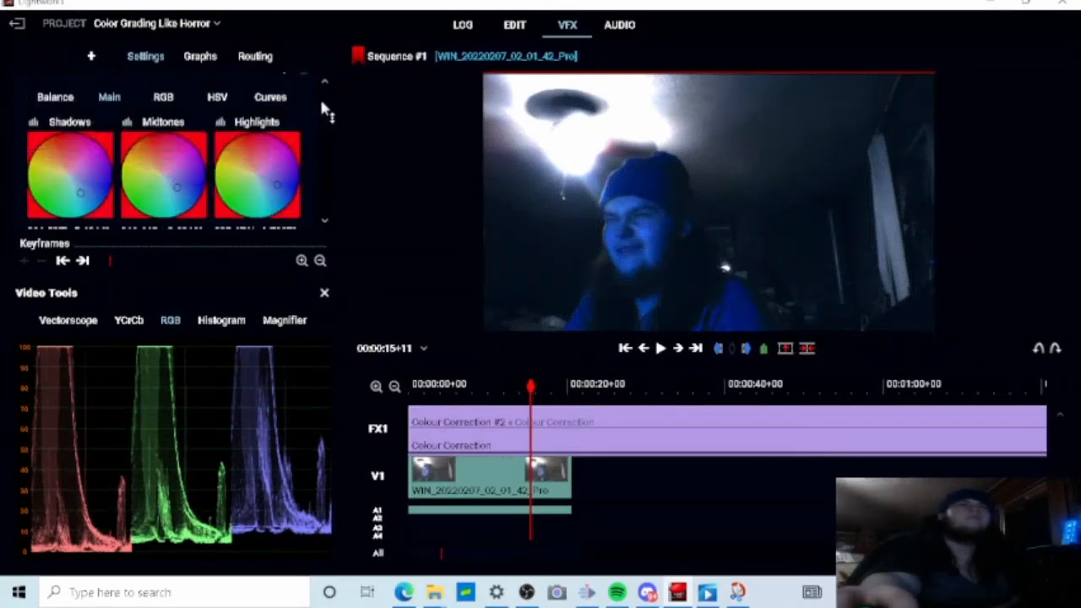
{"action": "left_click", "coordinate": [303, 81]}
{"action": "left_click", "coordinate": [303, 81]}
{"action": "left_click", "coordinate": [302, 81]}
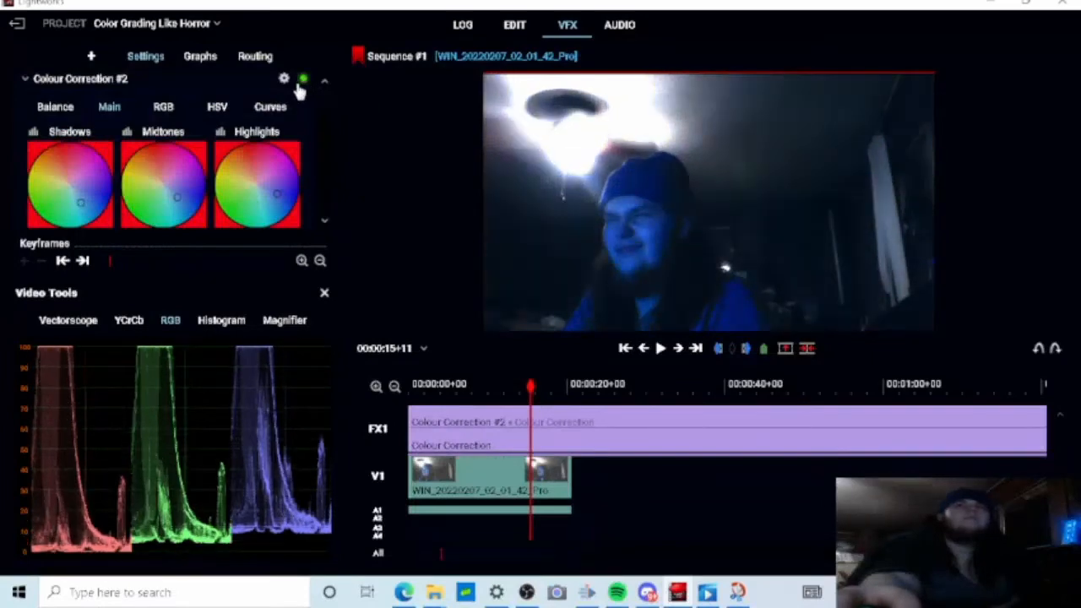
{"action": "left_click", "coordinate": [301, 82]}
{"action": "left_click", "coordinate": [301, 82]}
{"action": "left_click", "coordinate": [301, 81]}
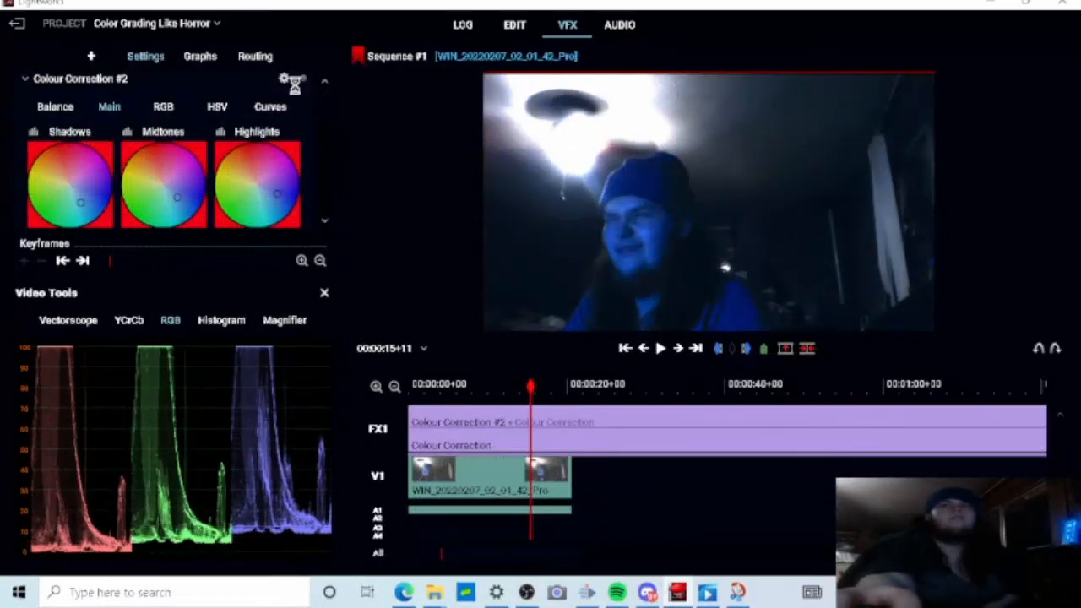
{"action": "left_click", "coordinate": [302, 81]}
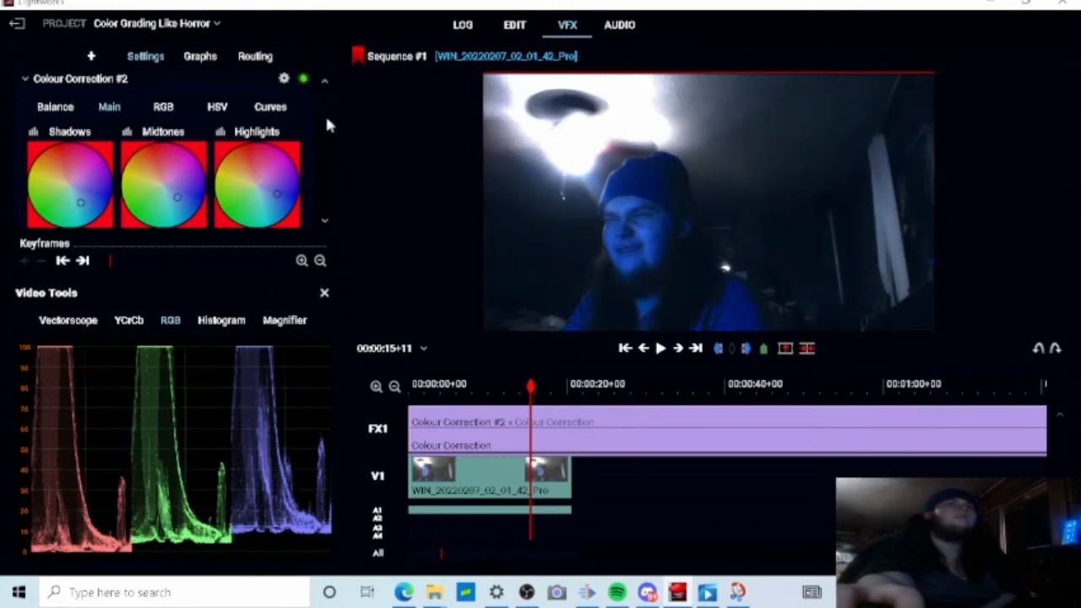
{"action": "left_click", "coordinate": [324, 82]}
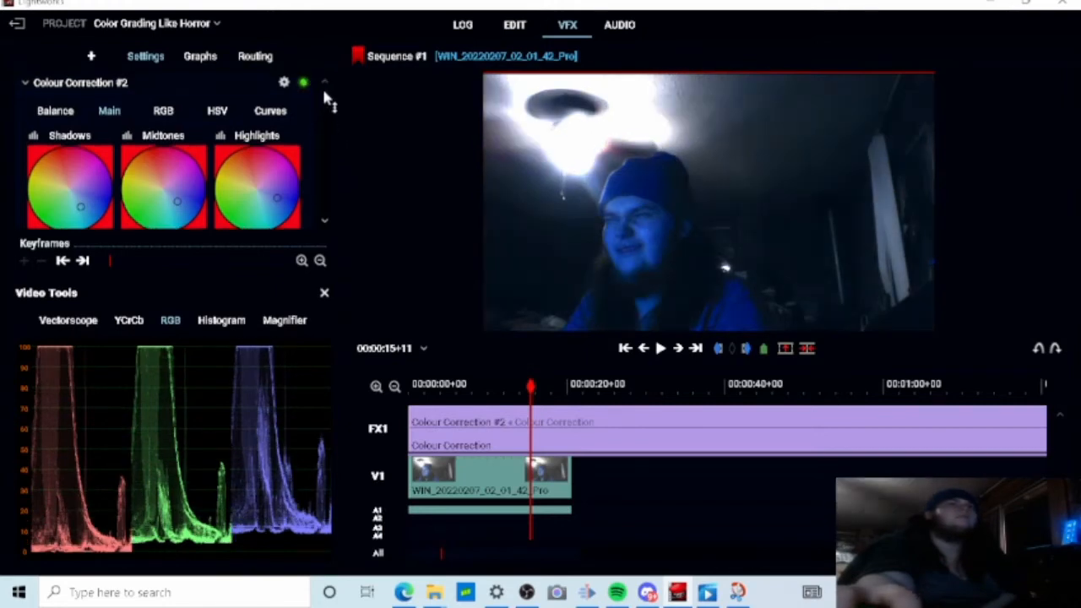
Step: Set the second Colour Correction's RGB Gamma to about 0.86 for Red, 1.019 for Green and 1.082 for Blue
{"action": "left_click", "coordinate": [166, 115]}
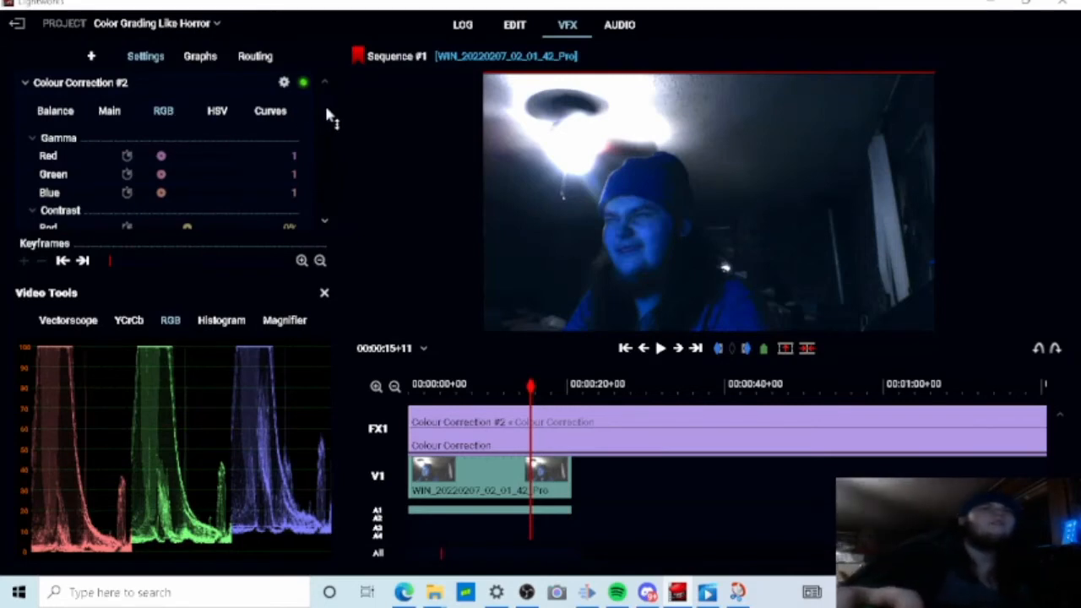
{"action": "scroll", "coordinate": [320, 116], "scroll_direction": "down", "scroll_amount": 2}
{"action": "scroll", "coordinate": [315, 118], "scroll_direction": "up", "scroll_amount": 2}
{"action": "scroll", "coordinate": [316, 135], "scroll_direction": "down", "scroll_amount": 10}
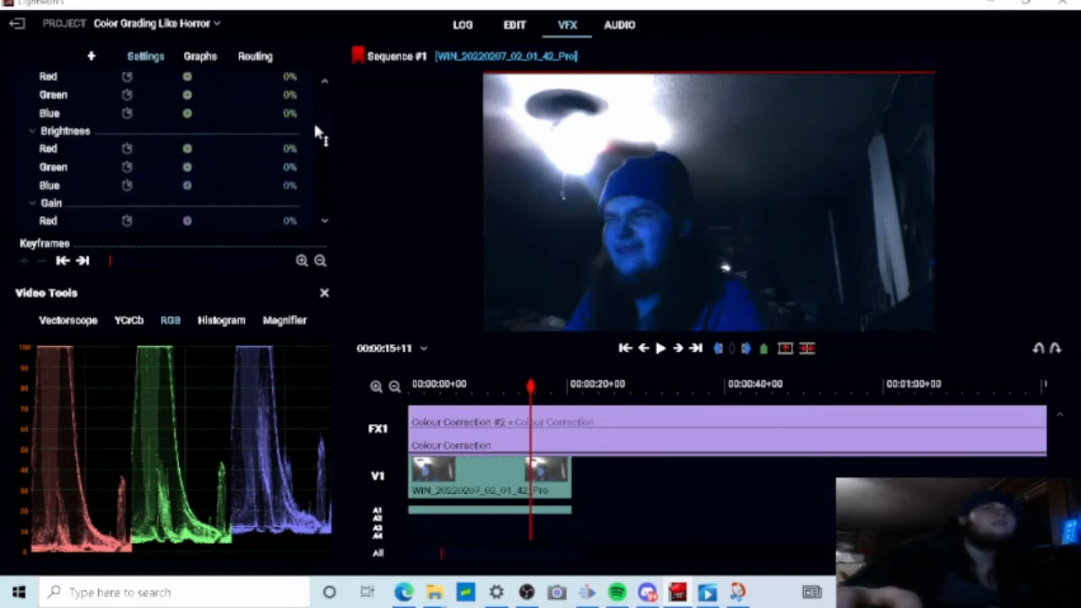
{"action": "scroll", "coordinate": [316, 152], "scroll_direction": "down", "scroll_amount": 3}
{"action": "scroll", "coordinate": [315, 139], "scroll_direction": "up", "scroll_amount": 9}
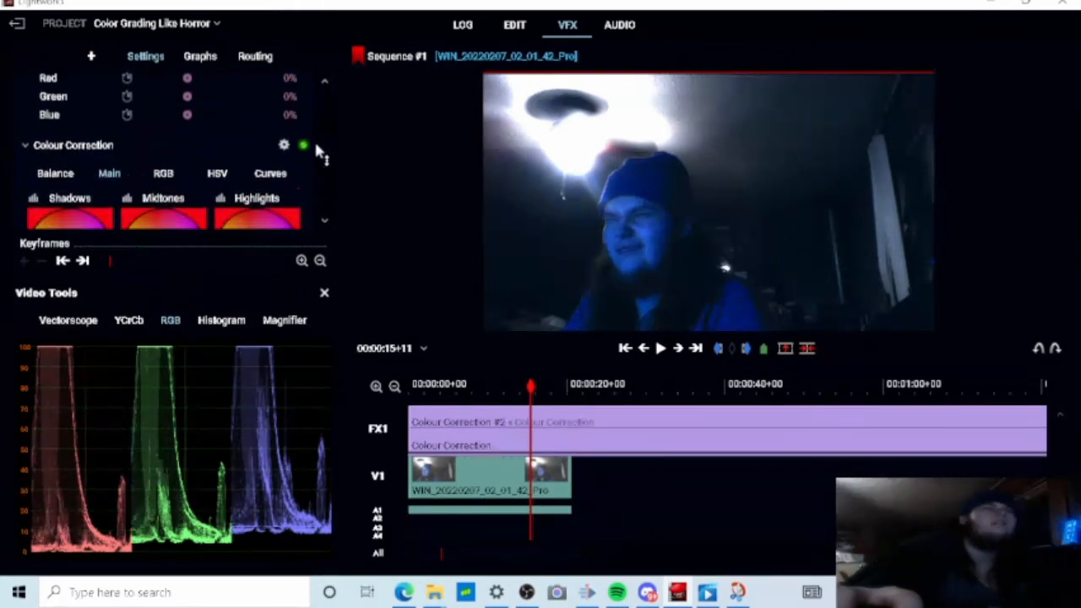
{"action": "scroll", "coordinate": [317, 119], "scroll_direction": "up", "scroll_amount": 3}
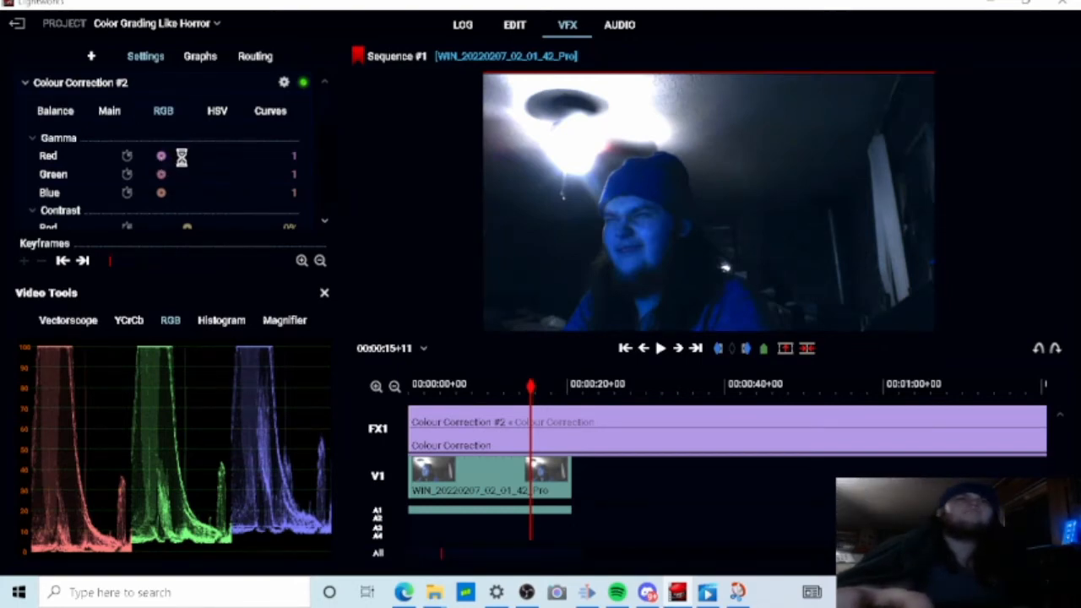
{"action": "mouse_move", "coordinate": [196, 156]}
{"action": "left_mouse_down"}
{"action": "mouse_move", "coordinate": [205, 157]}
{"action": "mouse_move", "coordinate": [149, 169]}
{"action": "mouse_move", "coordinate": [161, 182]}
{"action": "left_mouse_up"}
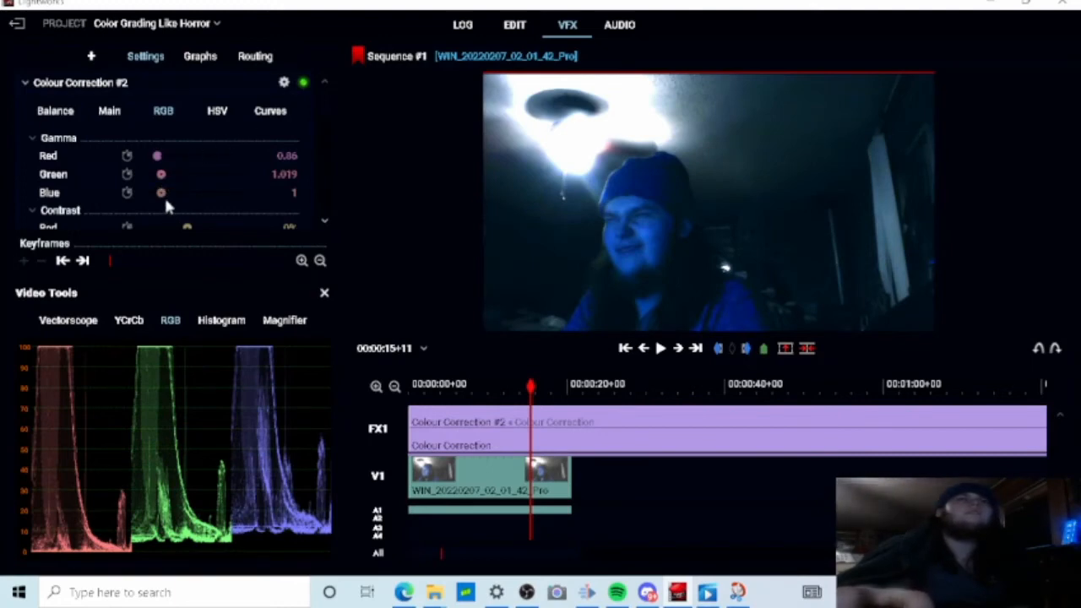
{"action": "left_click_drag", "start_coordinate": [165, 201], "coordinate": [165, 210]}
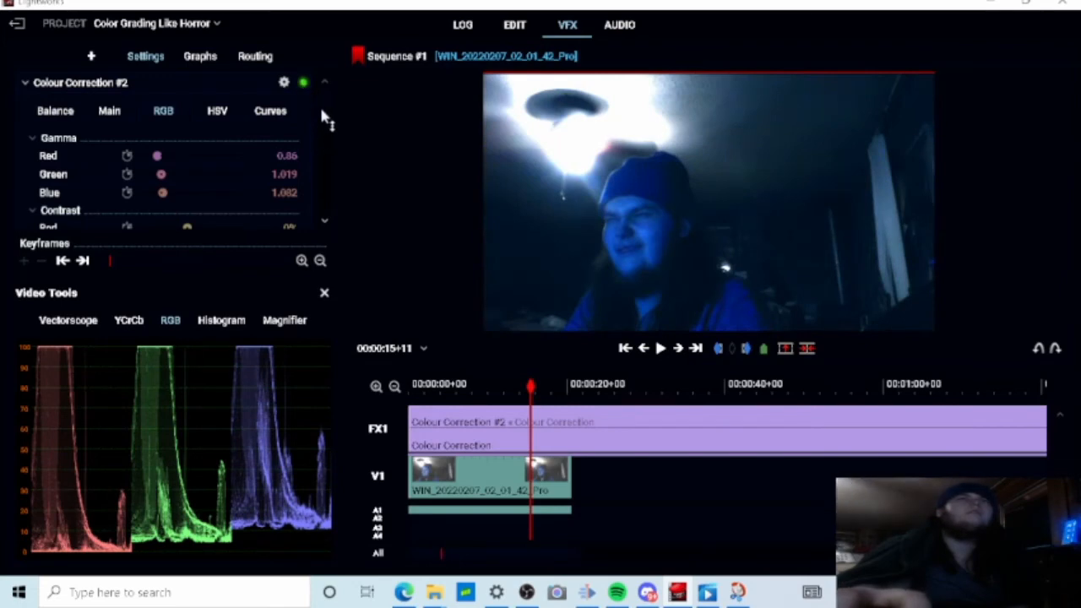
Step: Raise the second Colour Correction's RGB Contrast to about 30% for Red, 5.6% for Green and 18.6% for Blue
{"action": "scroll", "coordinate": [323, 116], "scroll_direction": "down", "scroll_amount": 4}
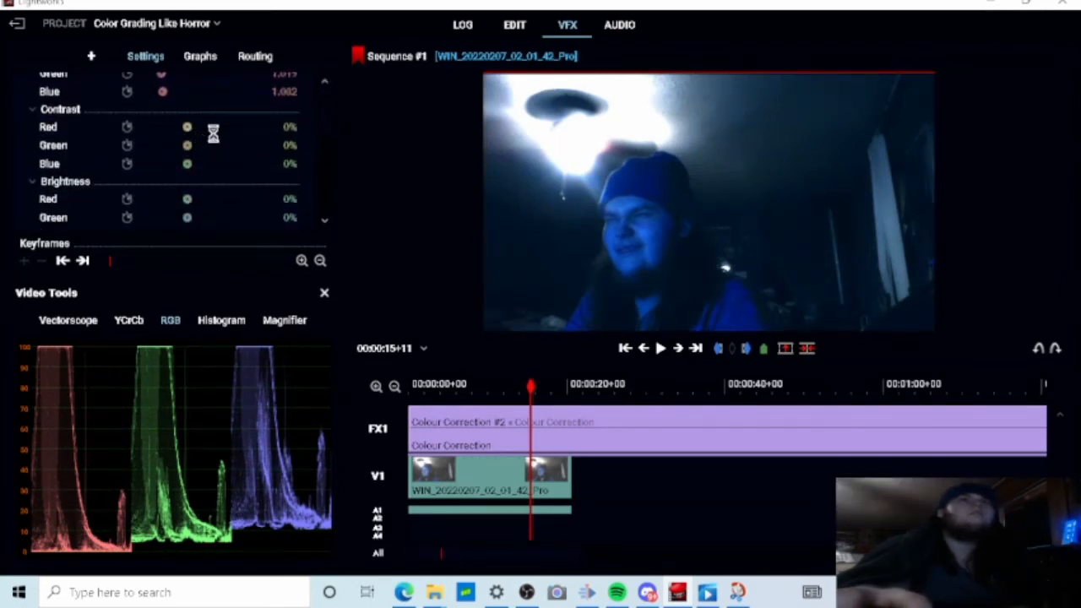
{"action": "mouse_move", "coordinate": [234, 132]}
{"action": "left_mouse_down"}
{"action": "mouse_move", "coordinate": [150, 141]}
{"action": "mouse_move", "coordinate": [204, 133]}
{"action": "mouse_move", "coordinate": [242, 137]}
{"action": "mouse_move", "coordinate": [191, 150]}
{"action": "mouse_move", "coordinate": [233, 142]}
{"action": "mouse_move", "coordinate": [196, 140]}
{"action": "mouse_move", "coordinate": [258, 144]}
{"action": "mouse_move", "coordinate": [193, 141]}
{"action": "mouse_move", "coordinate": [206, 145]}
{"action": "mouse_move", "coordinate": [187, 147]}
{"action": "mouse_move", "coordinate": [188, 165]}
{"action": "mouse_move", "coordinate": [203, 166]}
{"action": "mouse_move", "coordinate": [184, 166]}
{"action": "mouse_move", "coordinate": [226, 166]}
{"action": "mouse_move", "coordinate": [197, 169]}
{"action": "left_mouse_up"}
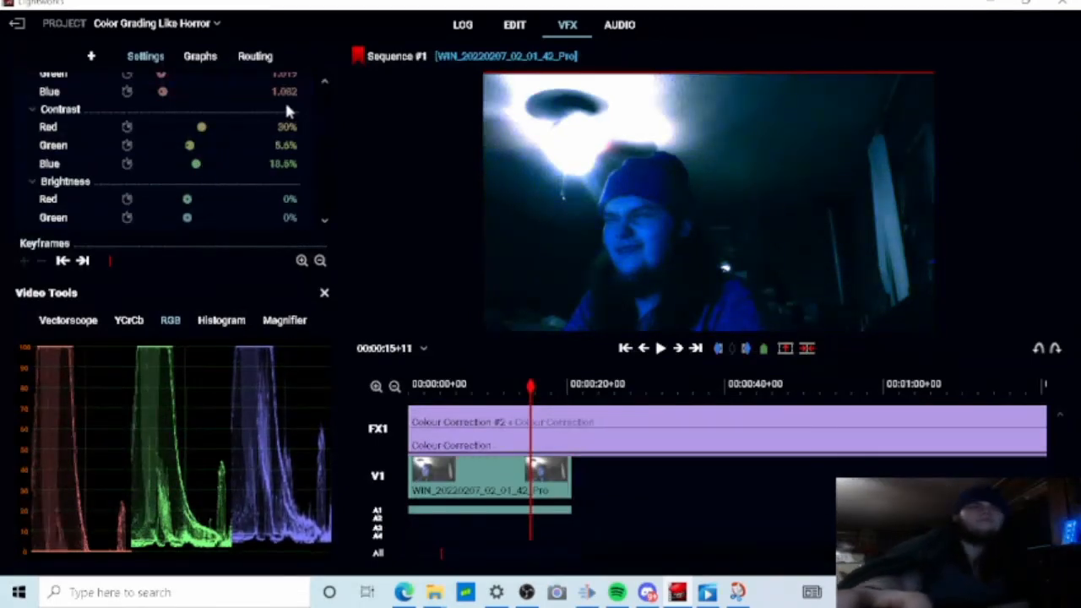
{"action": "scroll", "coordinate": [331, 126], "scroll_direction": "up", "scroll_amount": 5}
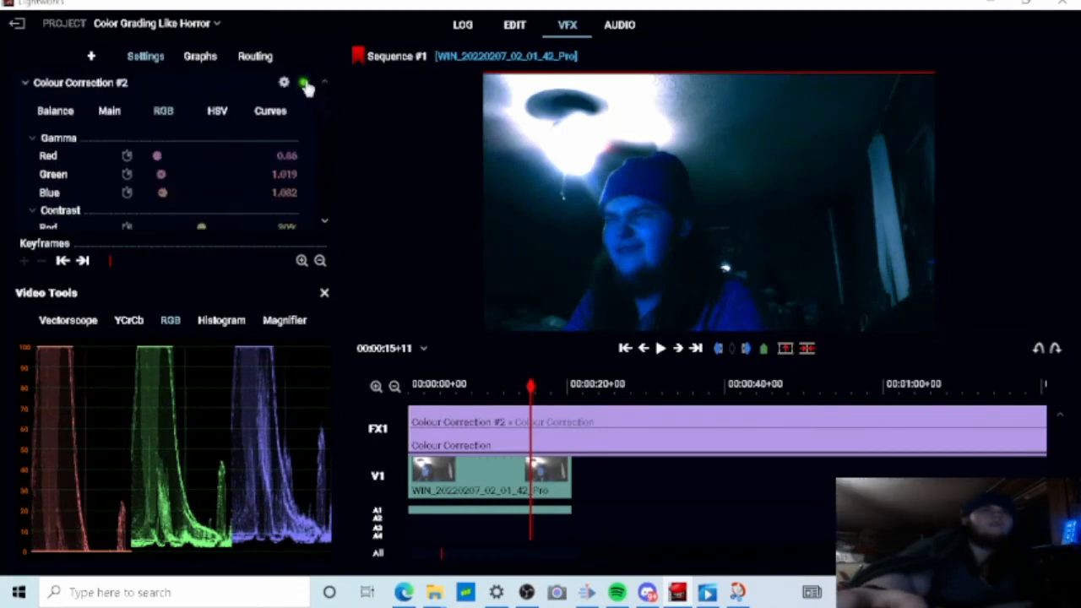
Step: Try a higher Red Brightness in the second Colour Correction's RGB settings and reset it to 0%
{"action": "scroll", "coordinate": [331, 110], "scroll_direction": "down", "scroll_amount": 5}
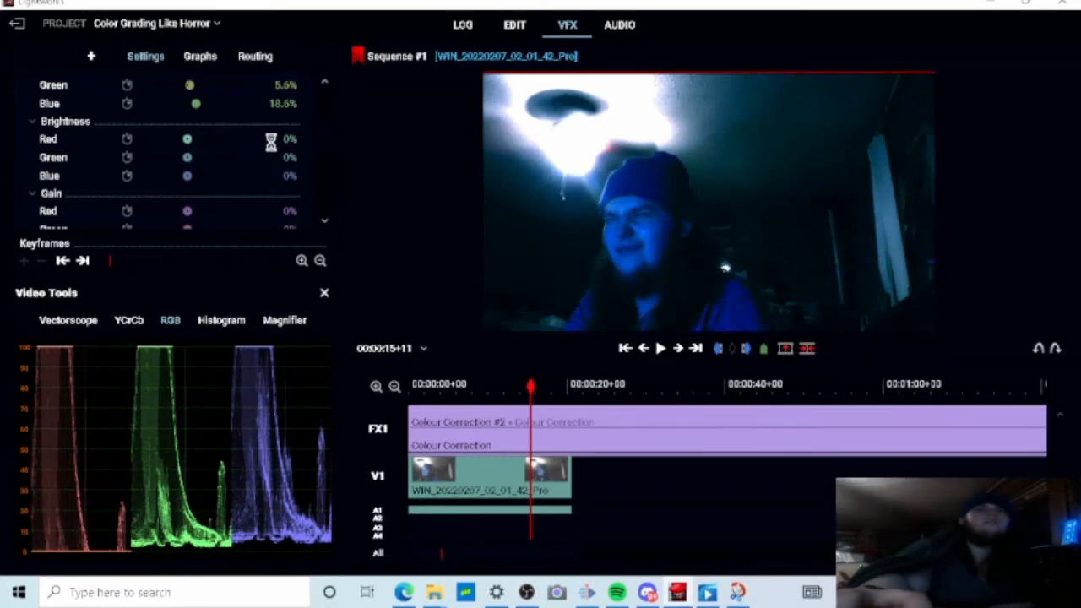
{"action": "left_click_drag", "start_coordinate": [279, 139], "coordinate": [290, 137]}
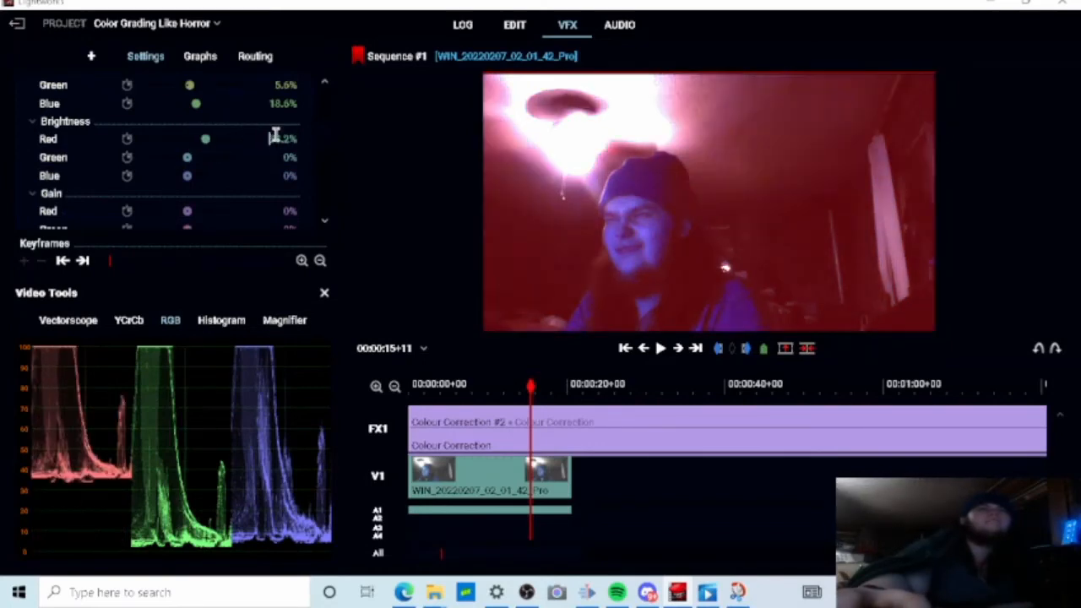
{"action": "double_click", "coordinate": [275, 137]}
{"action": "type", "text": "0"}
{"action": "key", "text": "Return"}
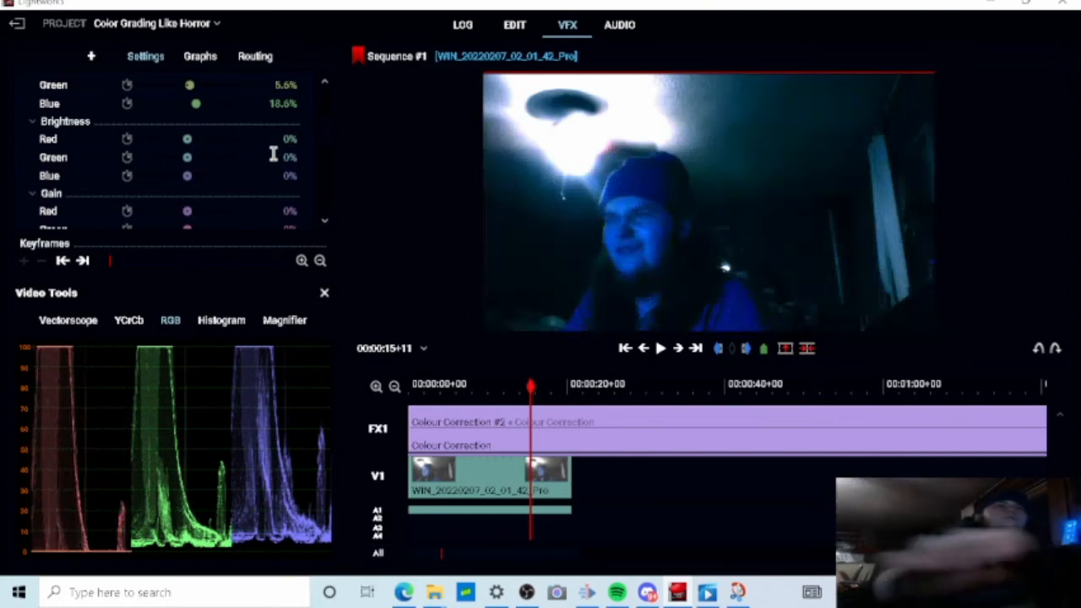
Step: Raise the second Colour Correction's RGB Gain to about 2.4% for Red, Green and Blue
{"action": "scroll", "coordinate": [329, 135], "scroll_direction": "up", "scroll_amount": 5}
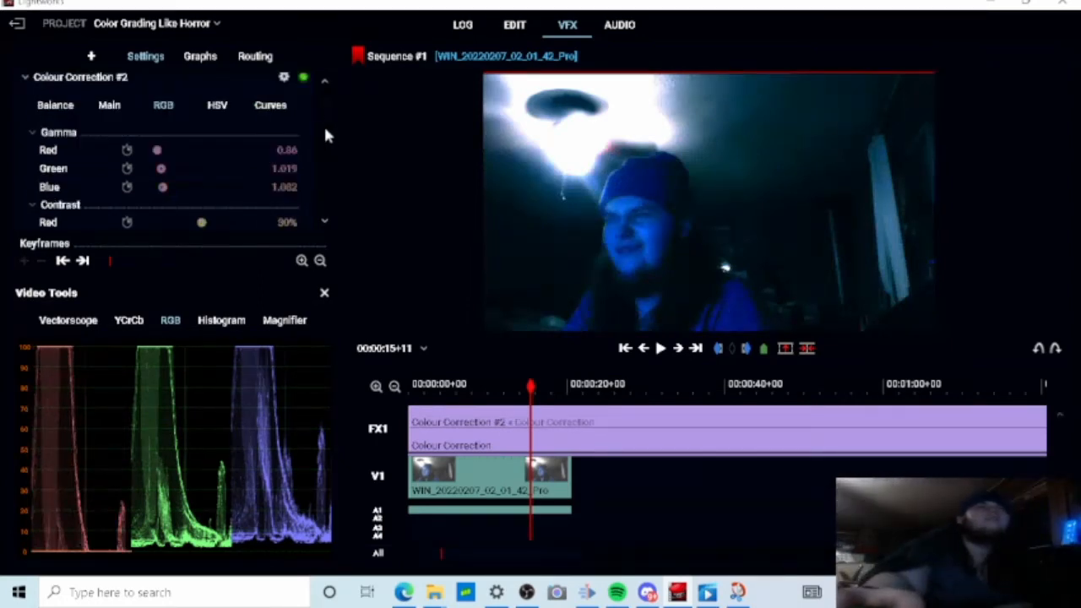
{"action": "scroll", "coordinate": [328, 143], "scroll_direction": "down", "scroll_amount": 7}
{"action": "scroll", "coordinate": [329, 165], "scroll_direction": "up", "scroll_amount": 2}
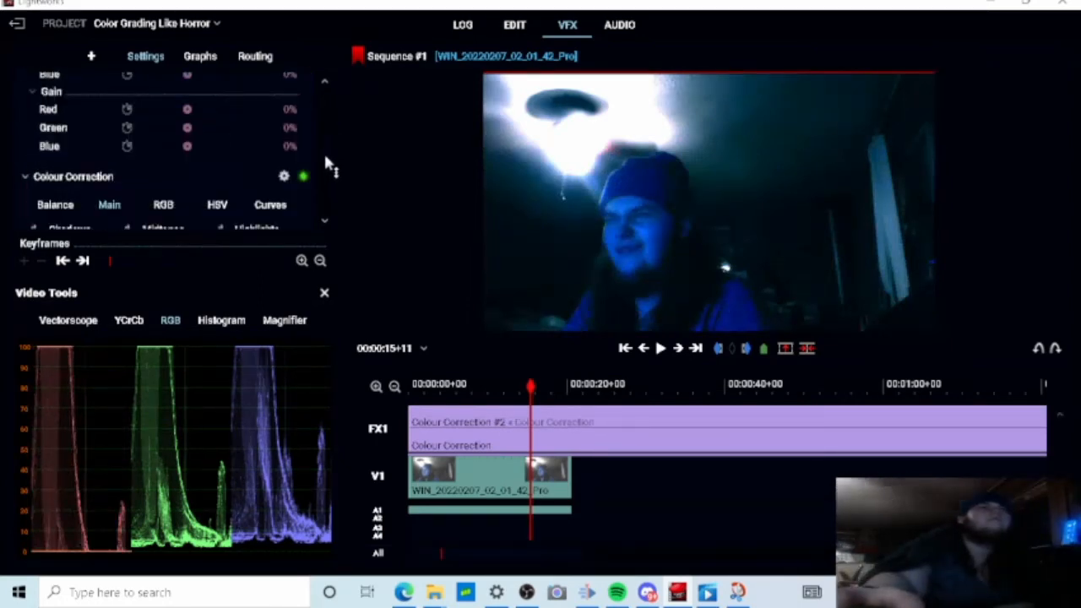
{"action": "scroll", "coordinate": [329, 165], "scroll_direction": "up", "scroll_amount": 2}
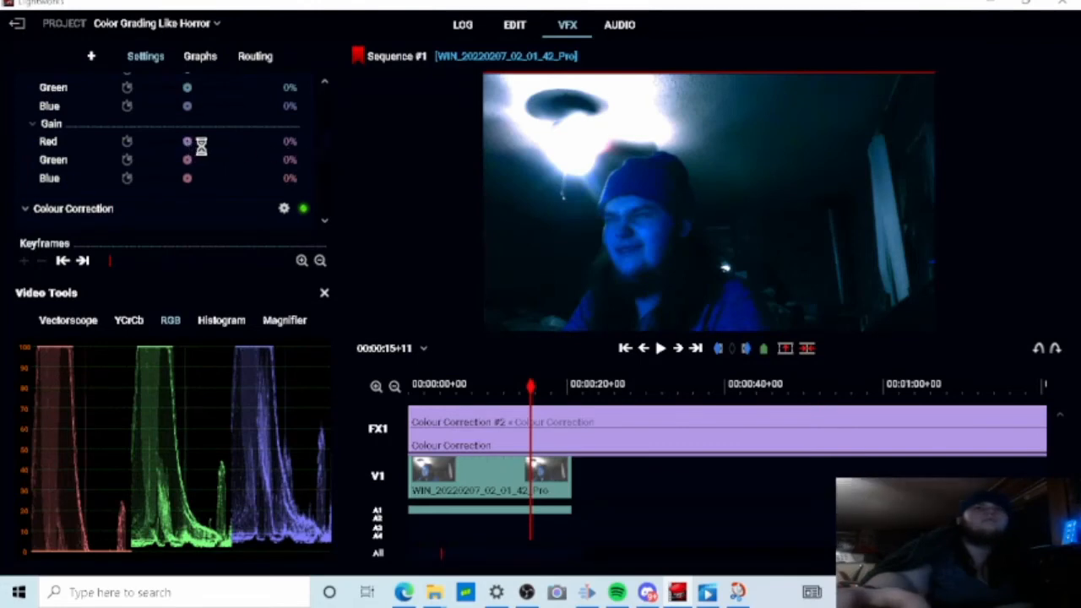
{"action": "left_click_drag", "start_coordinate": [201, 146], "coordinate": [189, 182]}
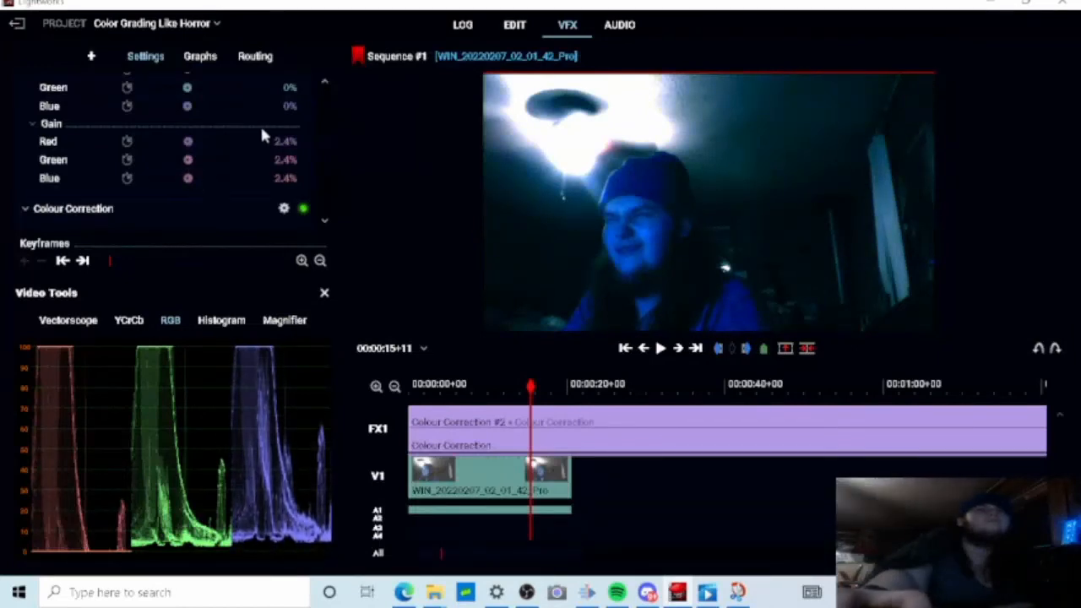
Step: Shift the second Colour Correction's Highlights colour wheel to a warm orange, about 33.2° hue and 23.2% strength
{"action": "scroll", "coordinate": [330, 144], "scroll_direction": "down", "scroll_amount": 10}
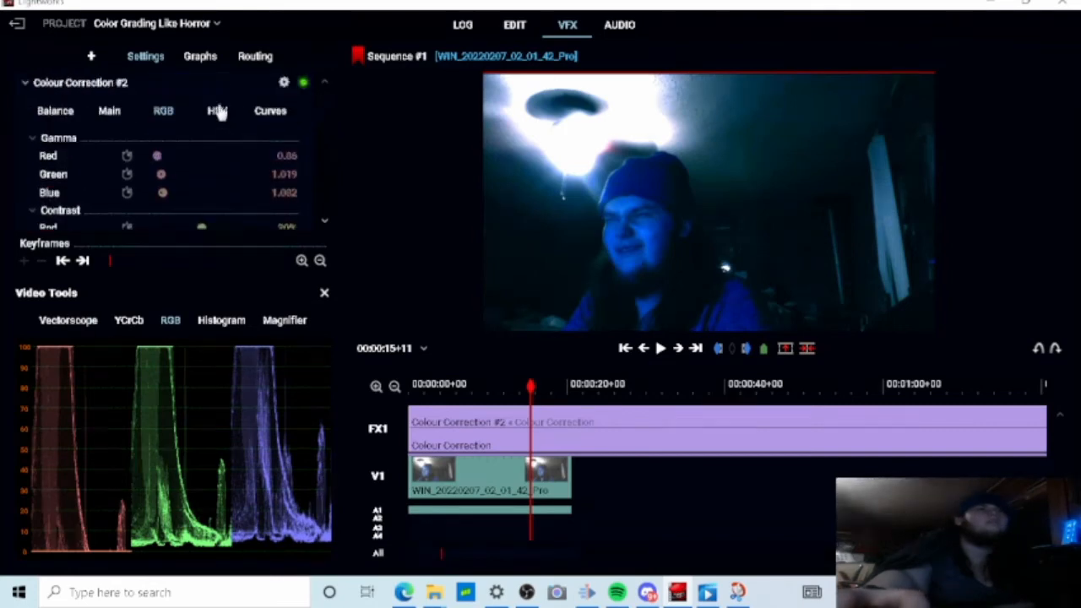
{"action": "left_click", "coordinate": [110, 113]}
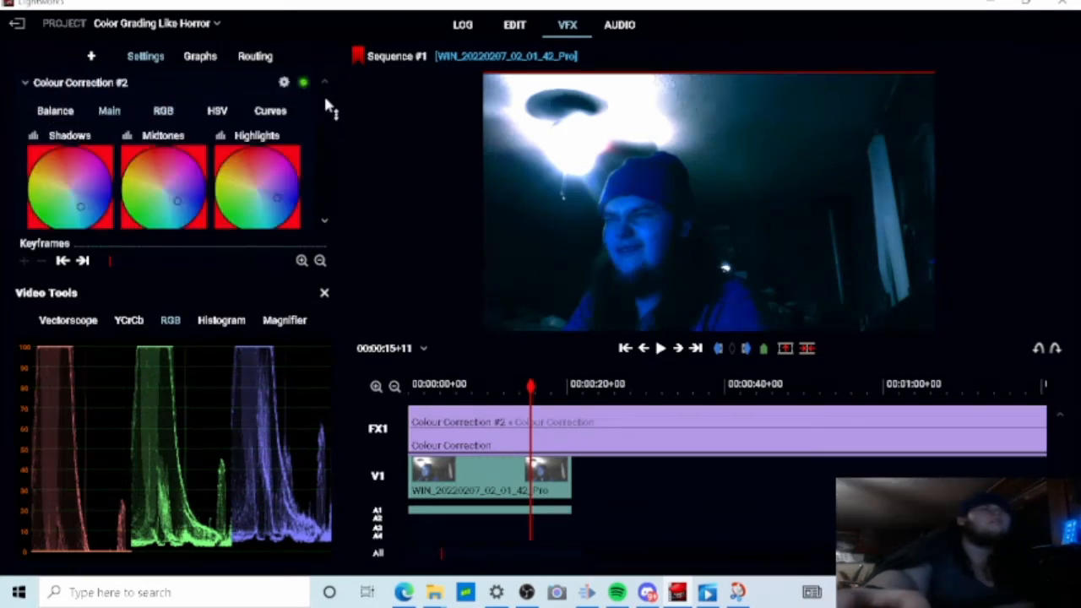
{"action": "scroll", "coordinate": [329, 106], "scroll_direction": "down", "scroll_amount": 5}
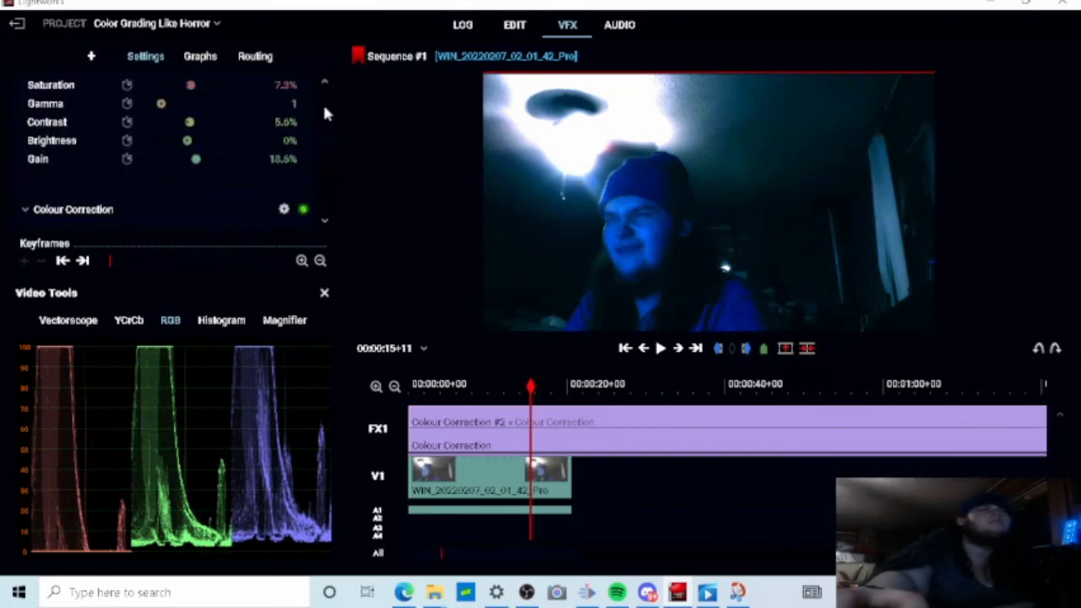
{"action": "scroll", "coordinate": [327, 119], "scroll_direction": "up", "scroll_amount": 5}
{"action": "scroll", "coordinate": [328, 118], "scroll_direction": "up", "scroll_amount": 1}
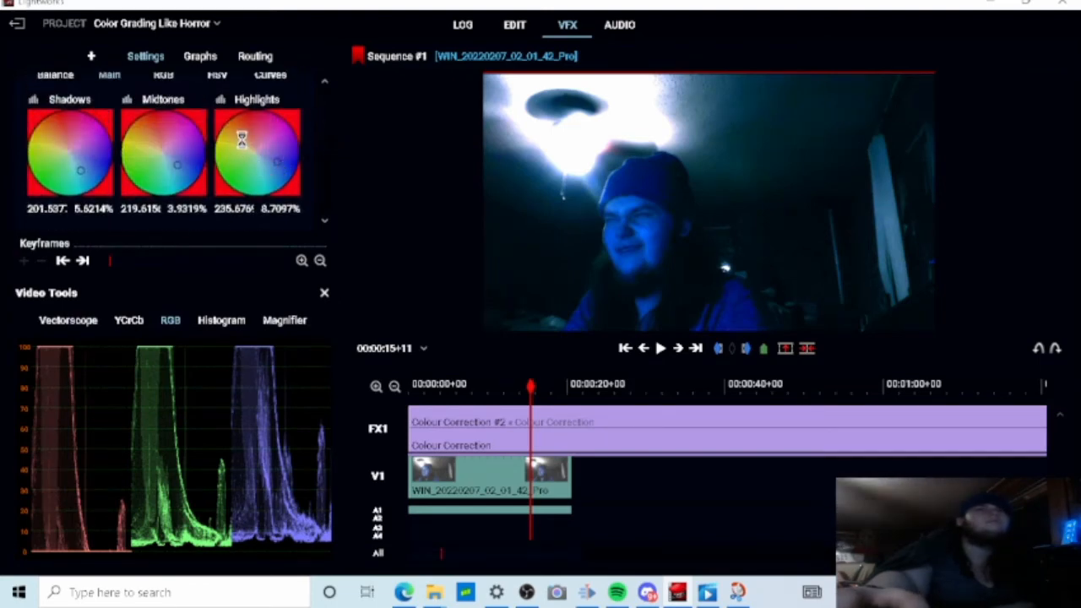
{"action": "mouse_move", "coordinate": [242, 140]}
{"action": "left_mouse_down"}
{"action": "mouse_move", "coordinate": [253, 151]}
{"action": "mouse_move", "coordinate": [241, 144]}
{"action": "left_mouse_up"}
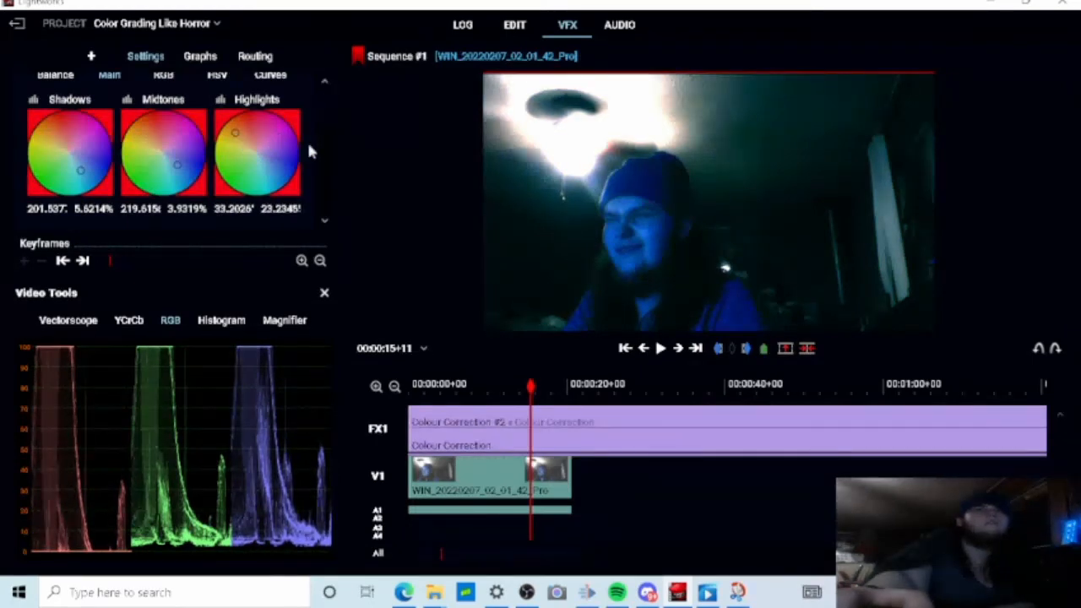
Step: Compare the image with and without the second Colour Correction, leave it enabled, and check the clip at about 18 and 12 seconds
{"action": "left_click_drag", "start_coordinate": [325, 115], "coordinate": [325, 103]}
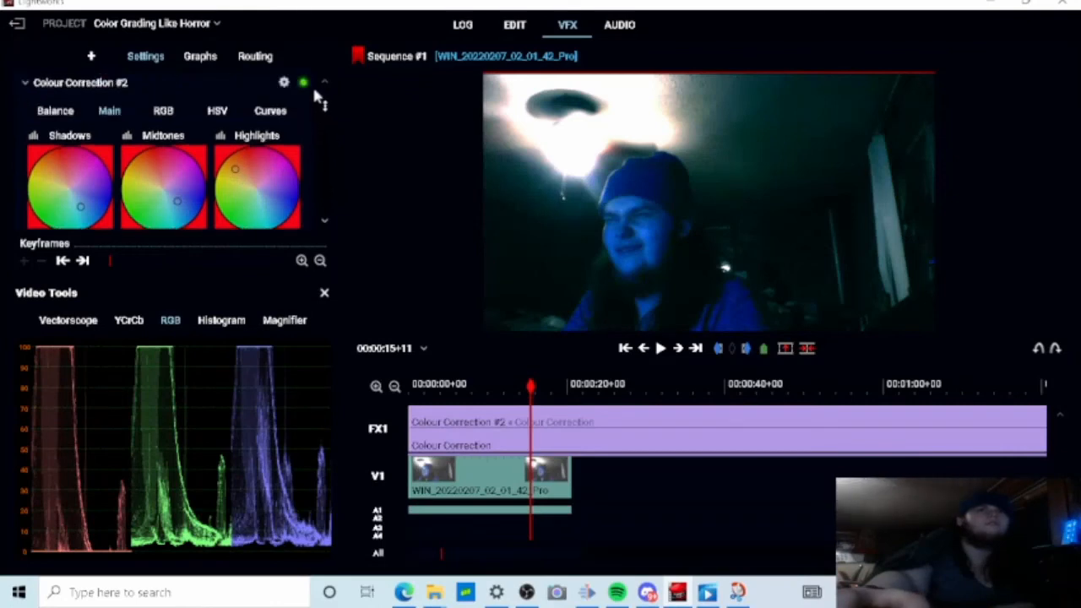
{"action": "left_click", "coordinate": [304, 82]}
{"action": "left_click", "coordinate": [303, 83]}
{"action": "left_click", "coordinate": [304, 83]}
{"action": "left_click", "coordinate": [304, 83]}
{"action": "left_click", "coordinate": [303, 82]}
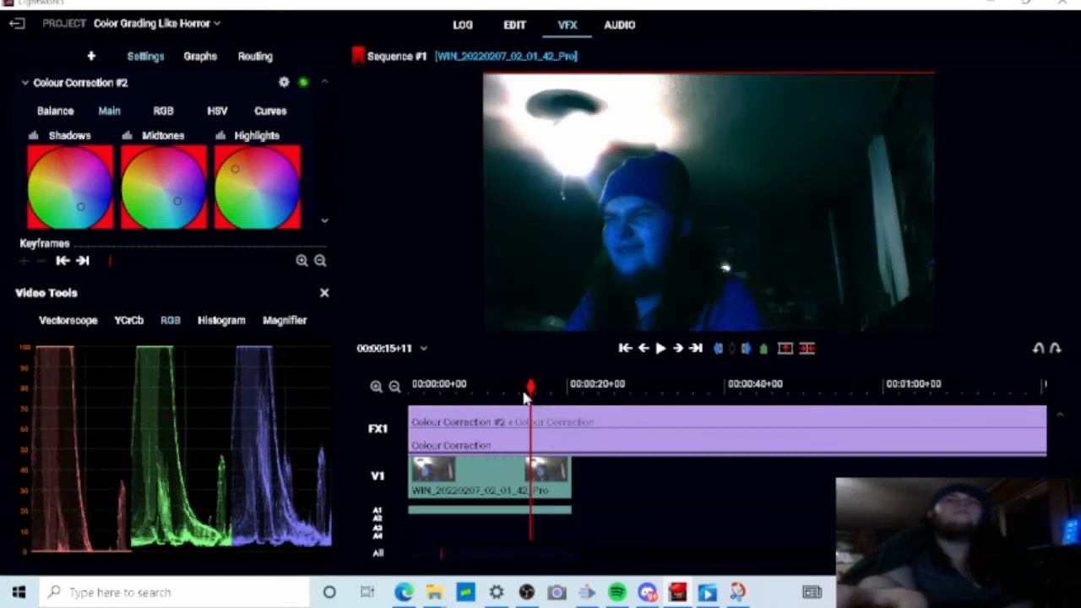
{"action": "left_click_drag", "start_coordinate": [525, 397], "coordinate": [554, 388]}
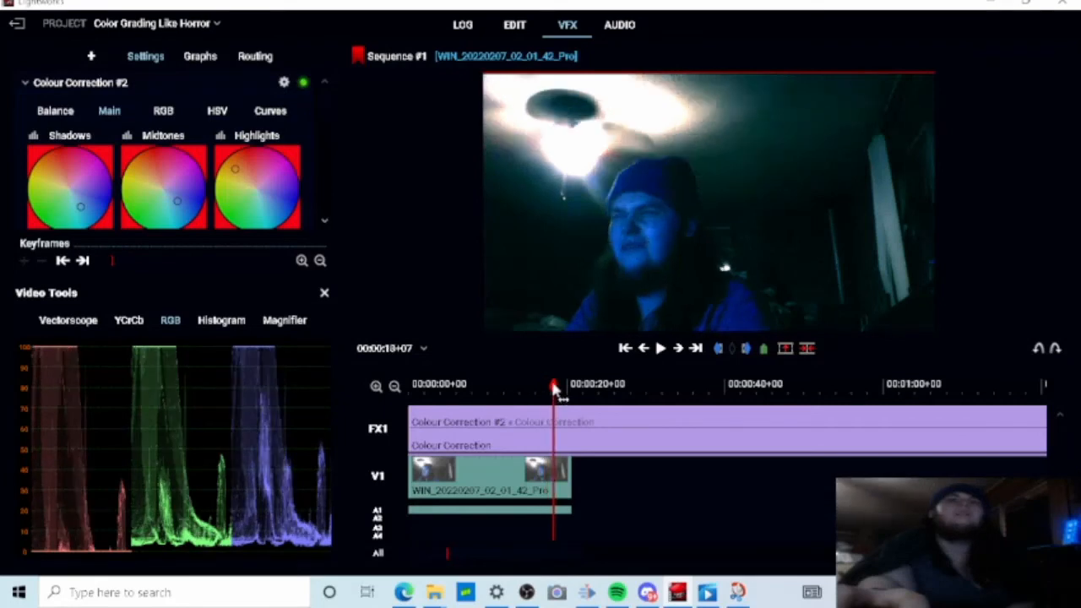
{"action": "left_click_drag", "start_coordinate": [555, 387], "coordinate": [506, 387]}
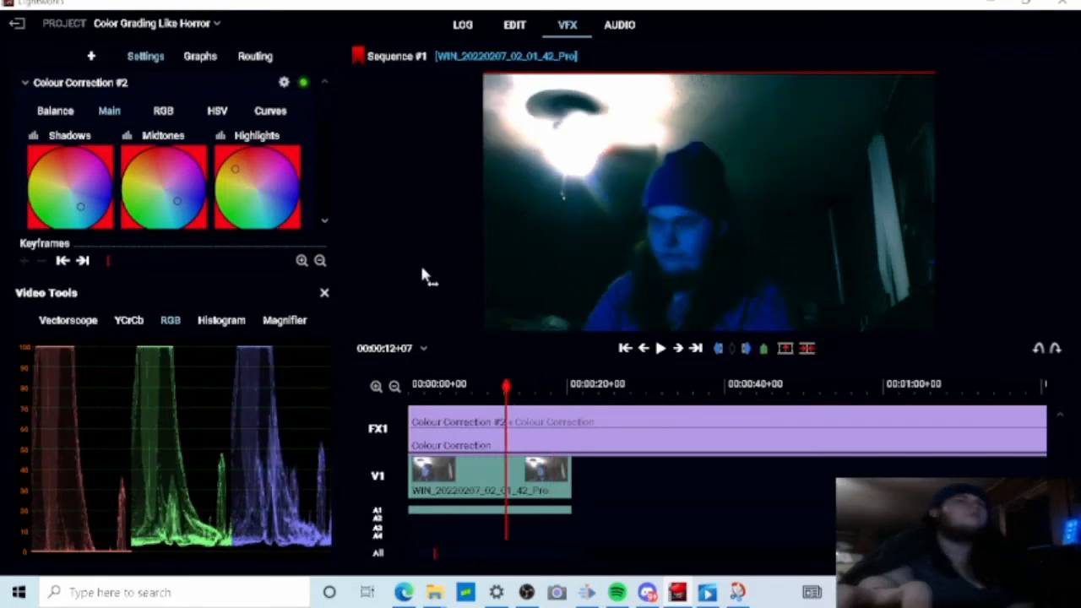
Step: Add a midtone point to the second Colour Correction's RGB curve and lower it to about 114
{"action": "left_click", "coordinate": [222, 111]}
{"action": "left_click", "coordinate": [268, 111]}
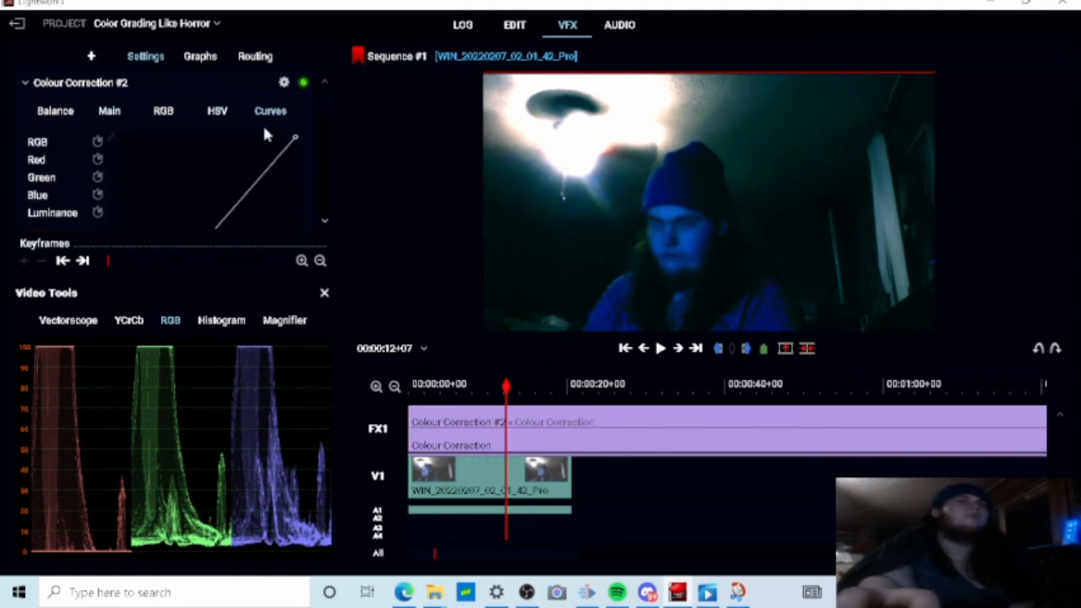
{"action": "scroll", "coordinate": [314, 107], "scroll_direction": "down", "scroll_amount": 3}
{"action": "scroll", "coordinate": [336, 157], "scroll_direction": "down", "scroll_amount": 1}
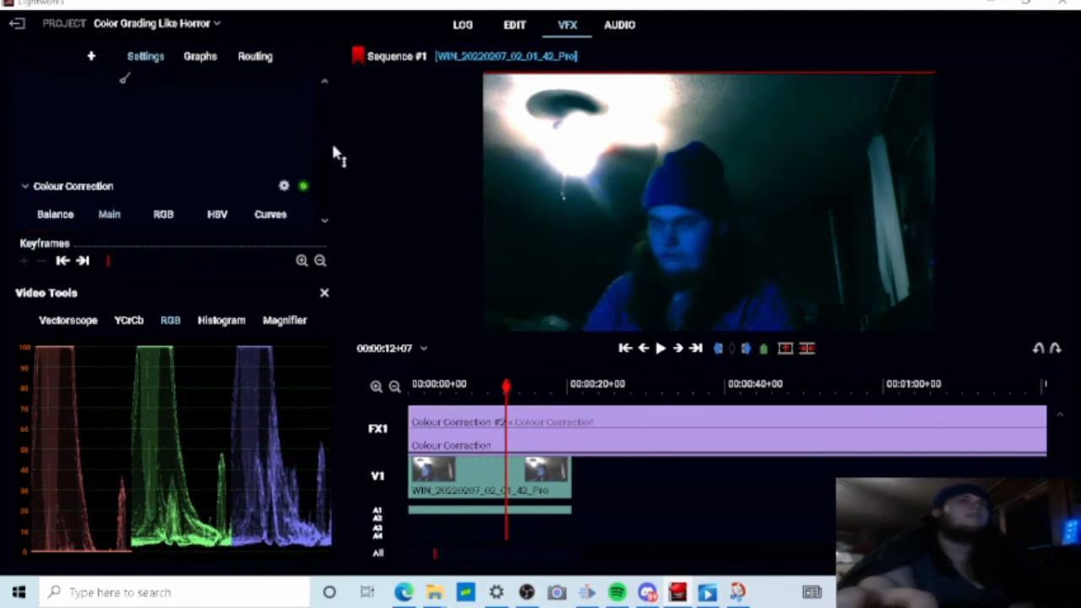
{"action": "scroll", "coordinate": [335, 114], "scroll_direction": "up", "scroll_amount": 4}
{"action": "scroll", "coordinate": [336, 123], "scroll_direction": "down", "scroll_amount": 1}
{"action": "scroll", "coordinate": [332, 114], "scroll_direction": "up", "scroll_amount": 2}
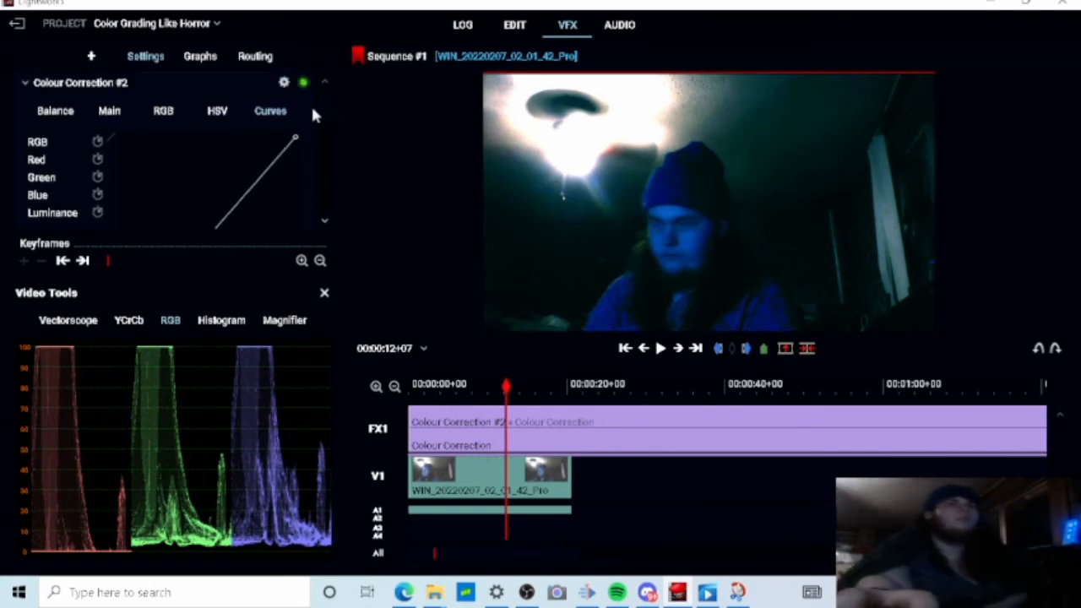
{"action": "scroll", "coordinate": [327, 114], "scroll_direction": "down", "scroll_amount": 2}
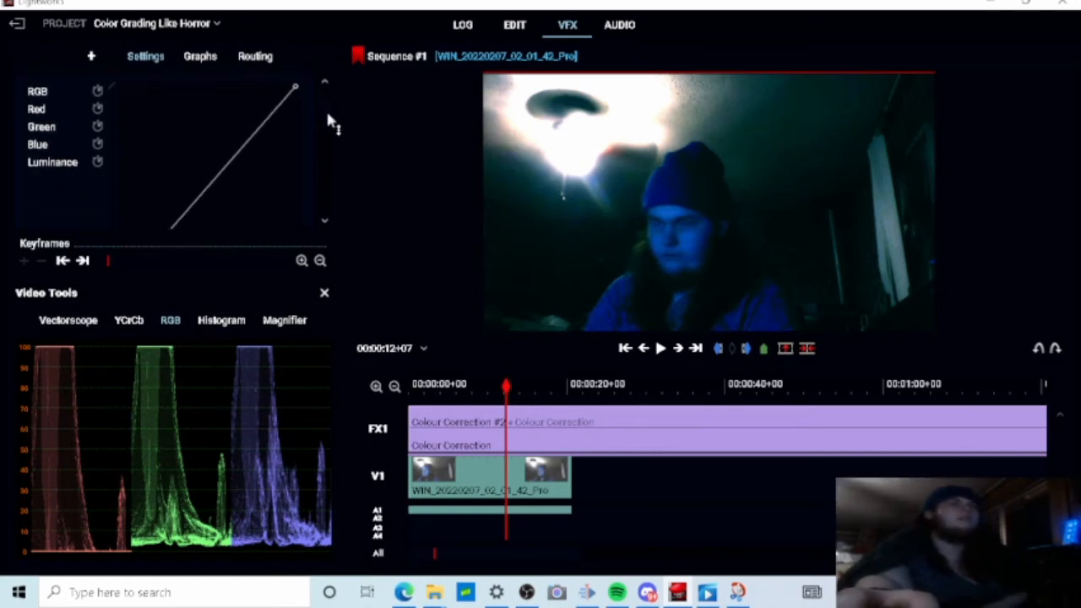
{"action": "scroll", "coordinate": [330, 114], "scroll_direction": "up", "scroll_amount": 2}
{"action": "scroll", "coordinate": [330, 114], "scroll_direction": "down", "scroll_amount": 2}
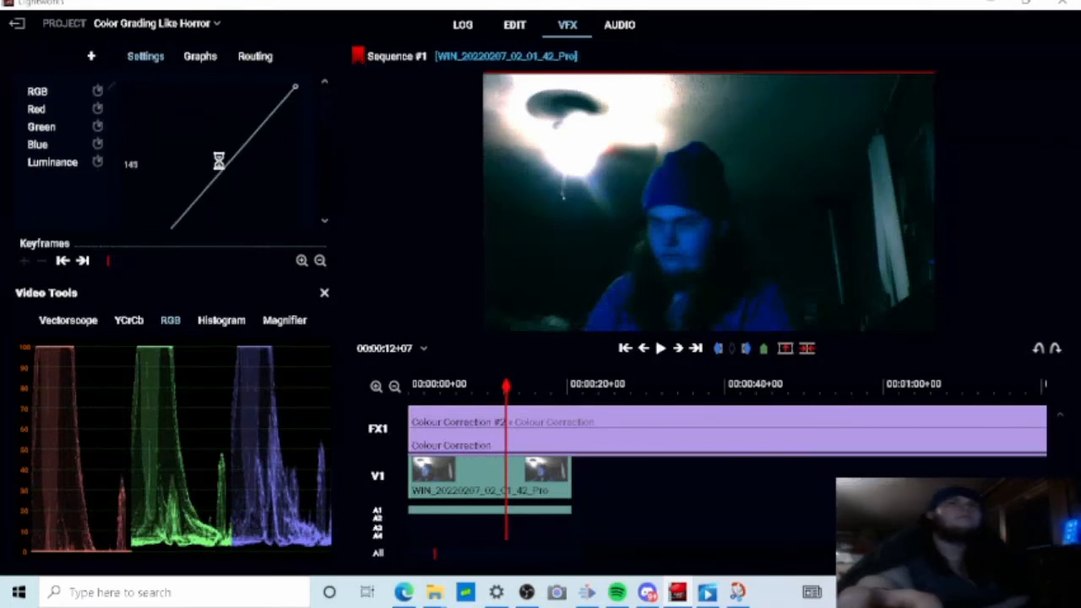
{"action": "left_click_drag", "start_coordinate": [217, 165], "coordinate": [211, 196]}
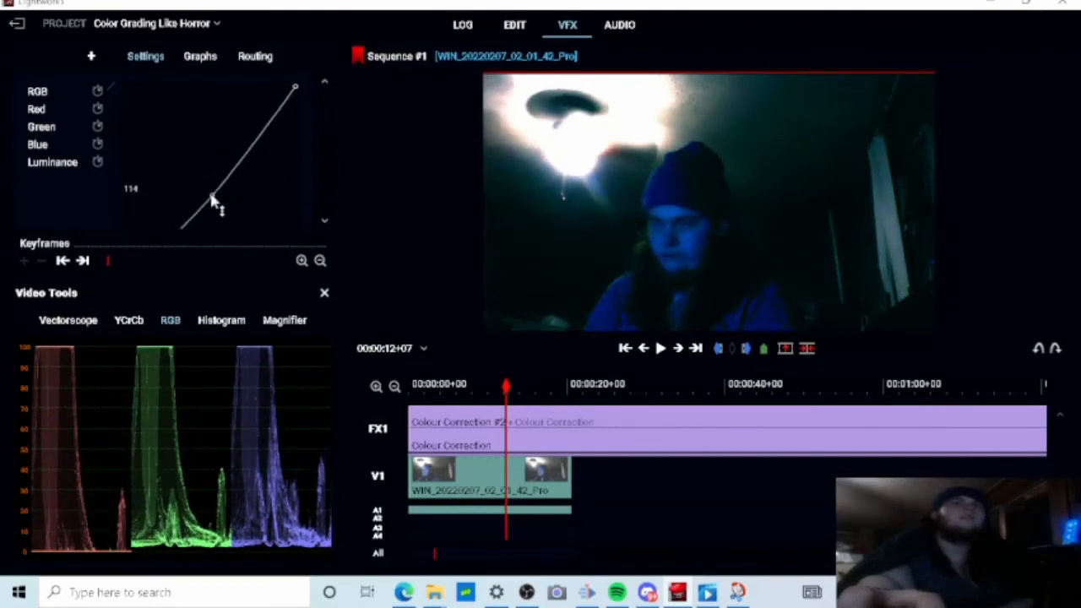
Step: Add a slightly lowered midpoint at about 147 to the Red curve and a slightly raised one at about 145 to the Green curve
{"action": "left_click", "coordinate": [39, 112]}
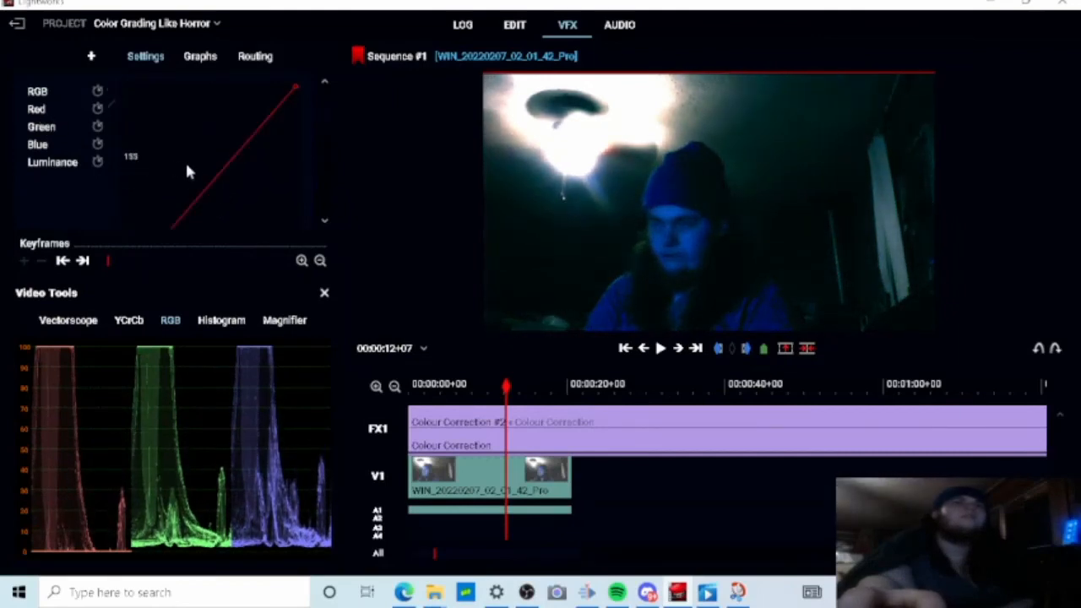
{"action": "mouse_move", "coordinate": [217, 180]}
{"action": "left_mouse_down"}
{"action": "mouse_move", "coordinate": [198, 162]}
{"action": "mouse_move", "coordinate": [247, 232]}
{"action": "mouse_move", "coordinate": [222, 164]}
{"action": "mouse_move", "coordinate": [229, 175]}
{"action": "left_mouse_up"}
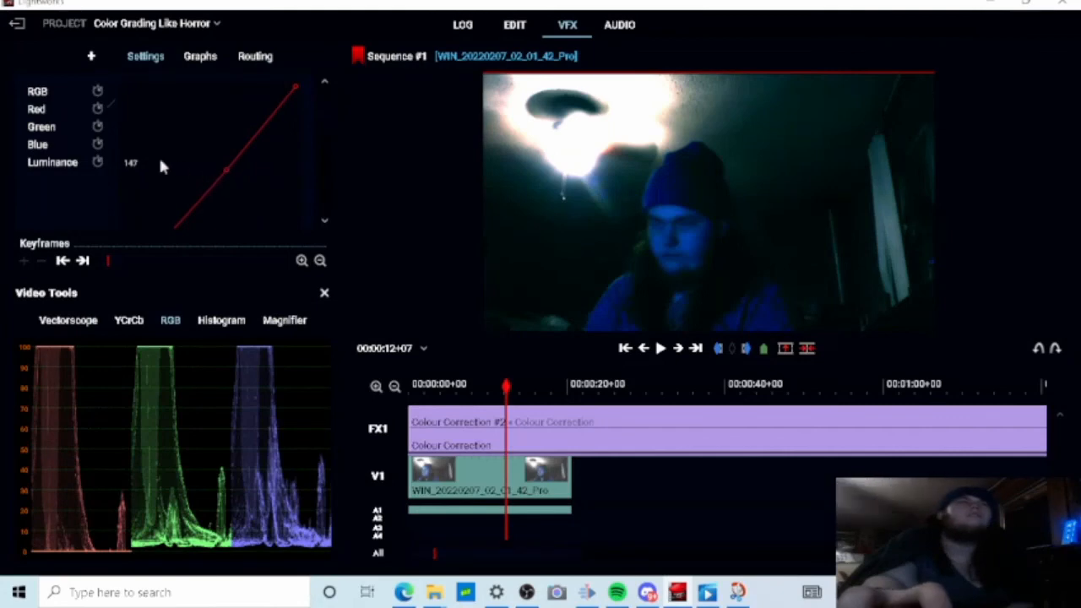
{"action": "left_click", "coordinate": [47, 128]}
{"action": "mouse_move", "coordinate": [230, 174]}
{"action": "left_mouse_down"}
{"action": "mouse_move", "coordinate": [219, 169]}
{"action": "mouse_move", "coordinate": [234, 179]}
{"action": "mouse_move", "coordinate": [218, 172]}
{"action": "mouse_move", "coordinate": [218, 183]}
{"action": "mouse_move", "coordinate": [233, 175]}
{"action": "mouse_move", "coordinate": [228, 184]}
{"action": "mouse_move", "coordinate": [222, 169]}
{"action": "mouse_move", "coordinate": [203, 169]}
{"action": "mouse_move", "coordinate": [212, 157]}
{"action": "mouse_move", "coordinate": [218, 174]}
{"action": "left_mouse_up"}
{"action": "left_click", "coordinate": [37, 145]}
{"action": "left_click", "coordinate": [56, 133]}
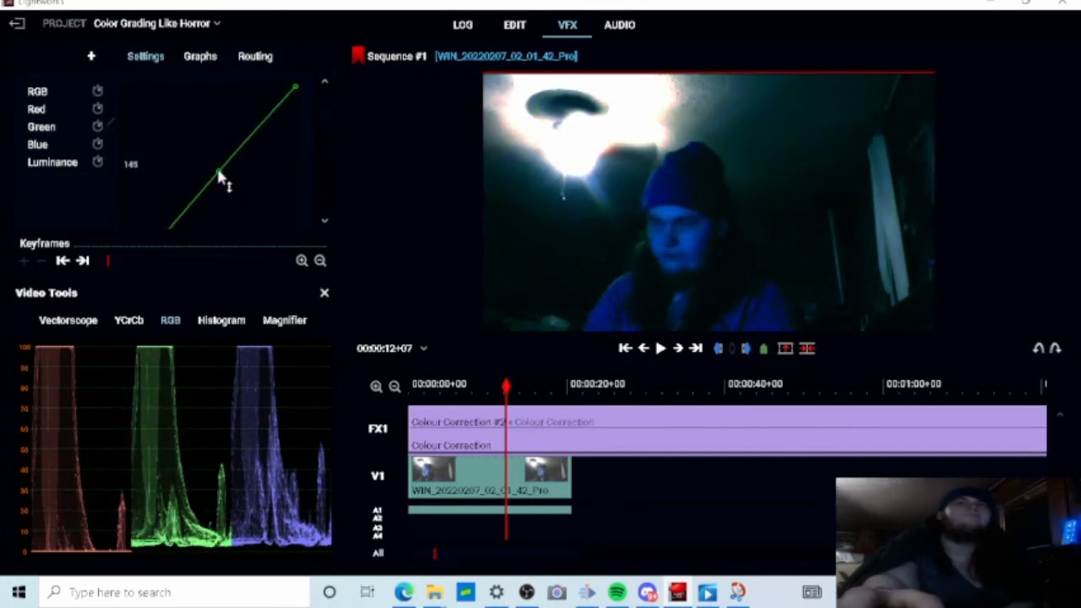
Step: Check the effect of the curve changes by switching the second Colour Correction off and on, leaving it enabled
{"action": "scroll", "coordinate": [328, 128], "scroll_direction": "down", "scroll_amount": 2}
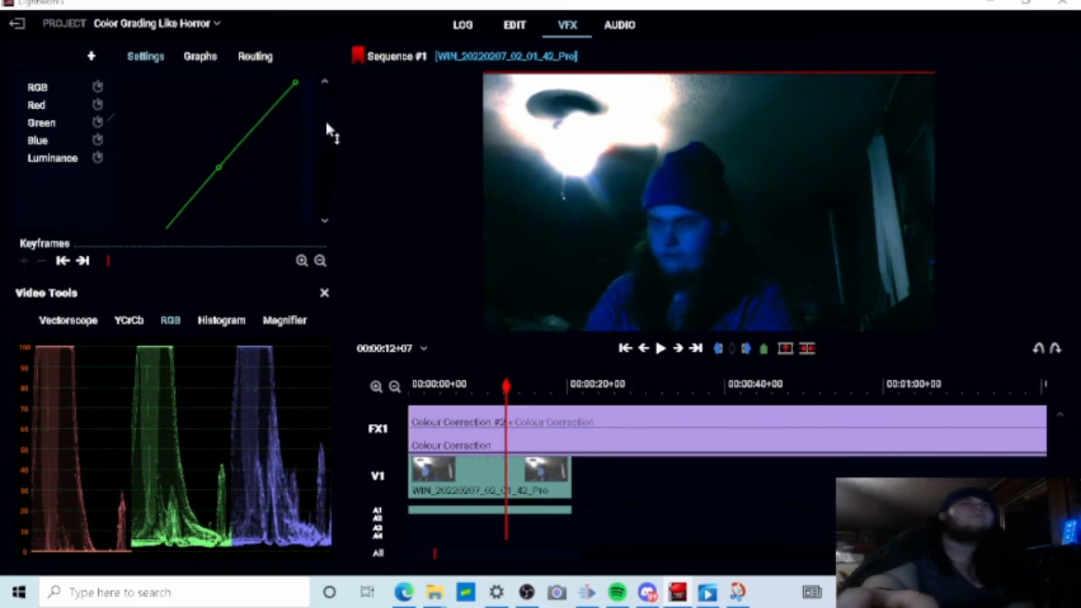
{"action": "scroll", "coordinate": [327, 135], "scroll_direction": "up", "scroll_amount": 3}
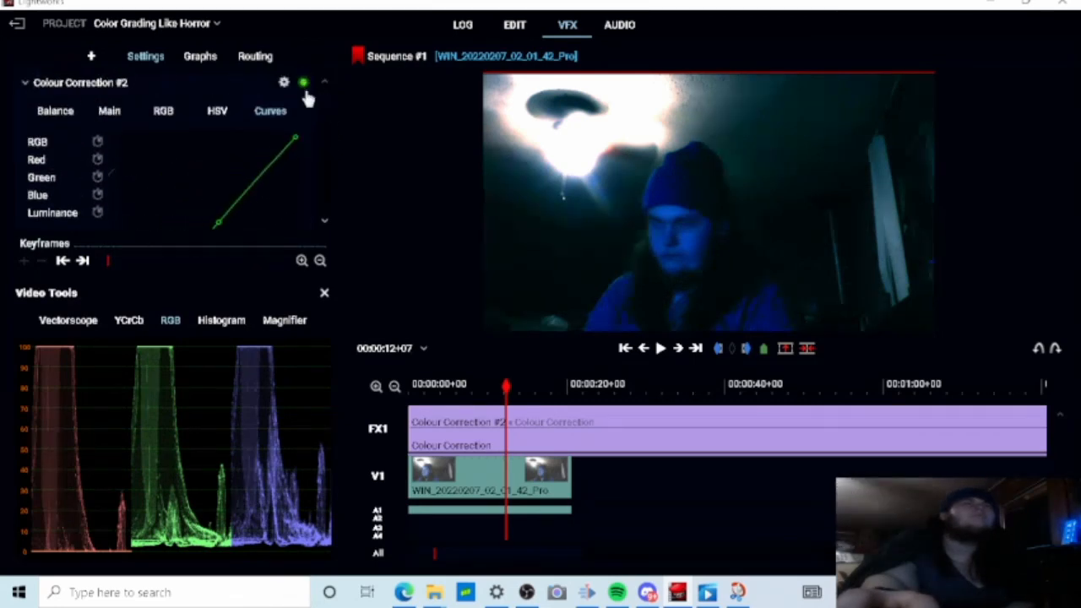
{"action": "left_click", "coordinate": [303, 82]}
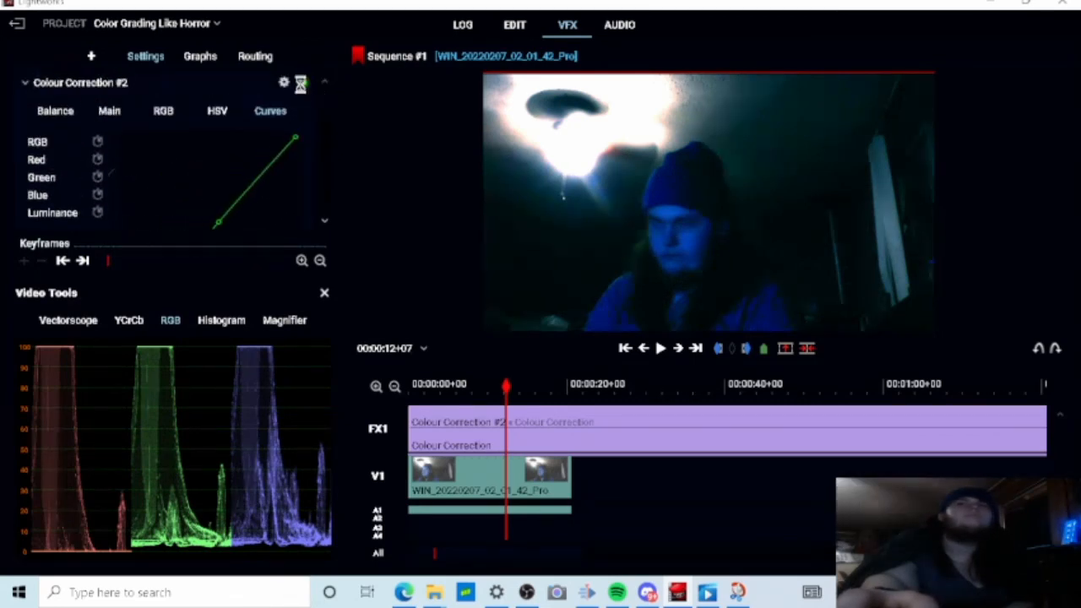
{"action": "left_click", "coordinate": [302, 85]}
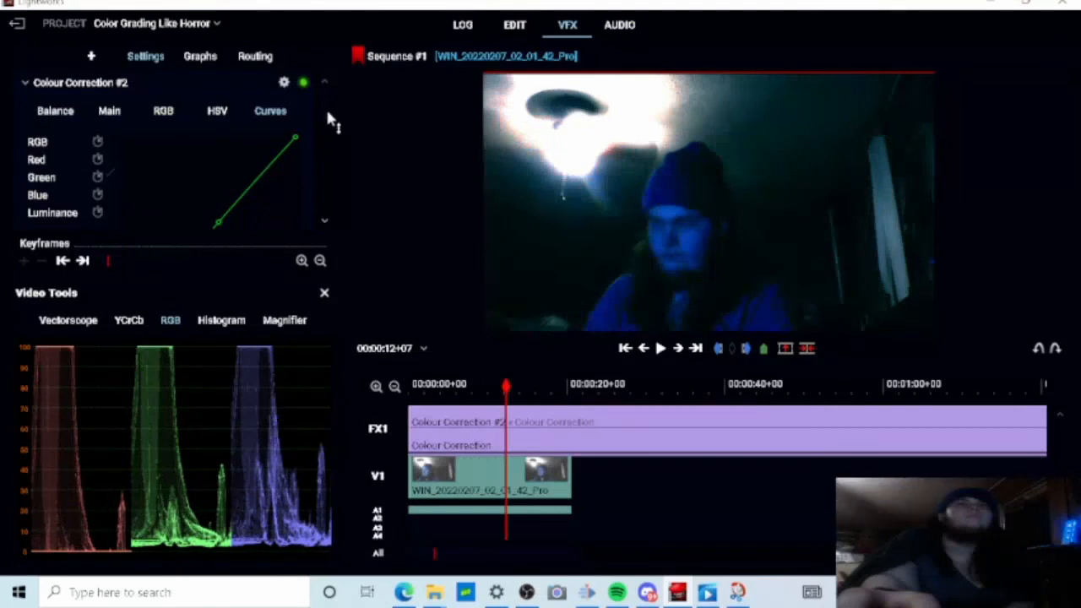
Step: Shift the second Colour Correction's Shadows colour wheel slightly further towards blue
{"action": "scroll", "coordinate": [326, 121], "scroll_direction": "down", "scroll_amount": 3}
{"action": "left_click_drag", "start_coordinate": [321, 146], "coordinate": [317, 97]}
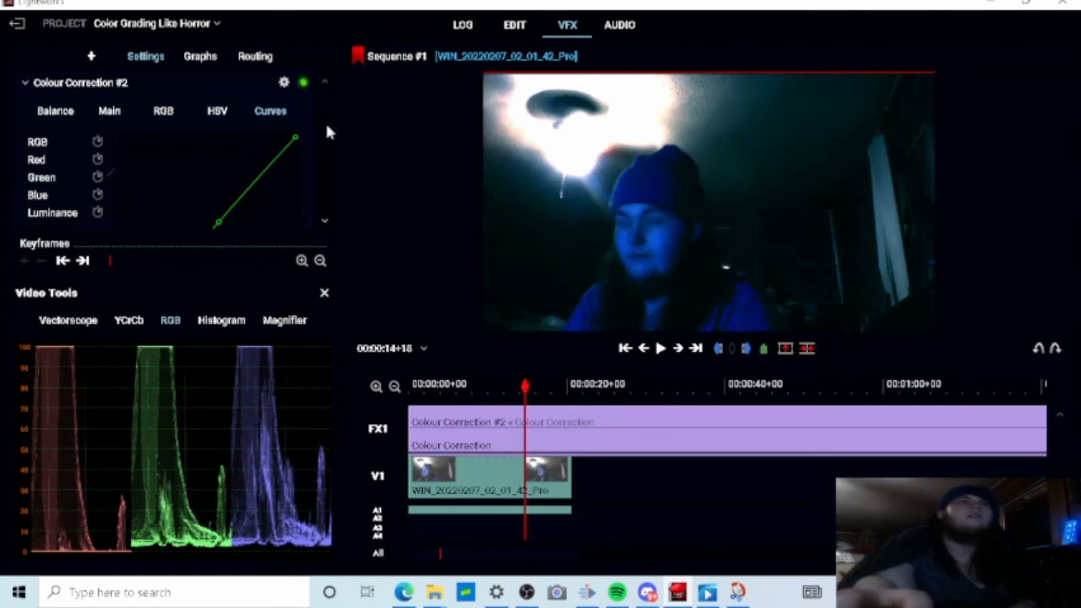
{"action": "left_click", "coordinate": [109, 111]}
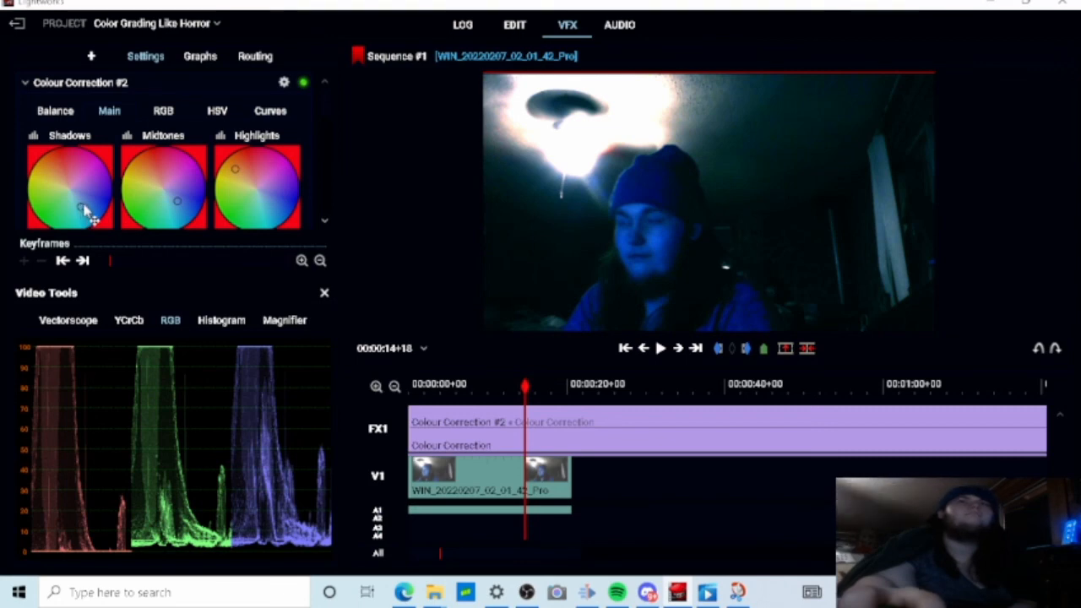
{"action": "mouse_move", "coordinate": [91, 201]}
{"action": "left_mouse_down"}
{"action": "mouse_move", "coordinate": [88, 213]}
{"action": "mouse_move", "coordinate": [87, 201]}
{"action": "left_mouse_up"}
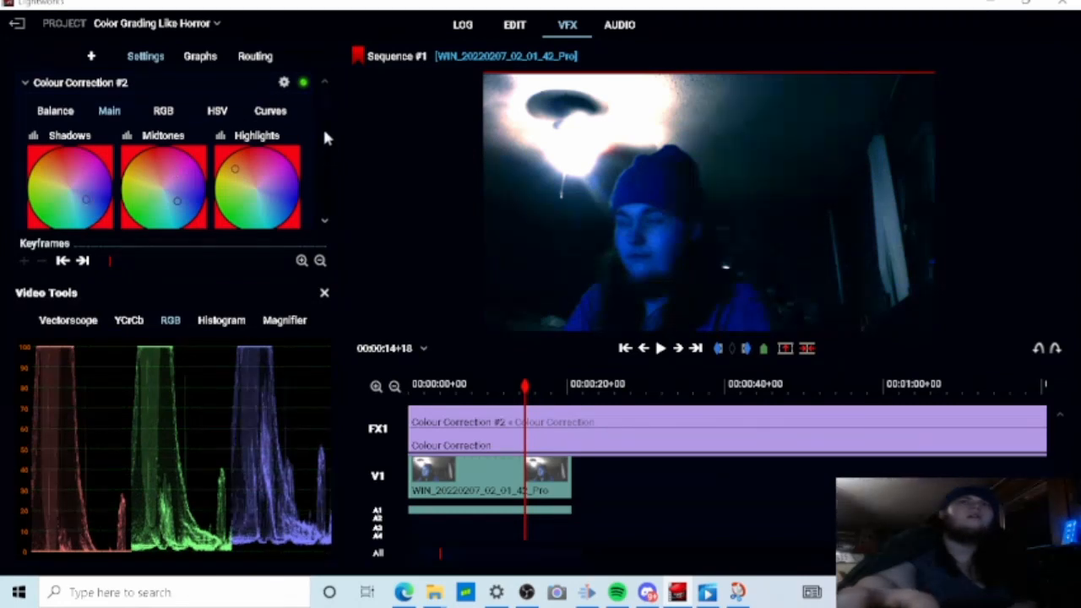
Step: Toggle the second Colour Correction to compare the finished grade, leave it enabled, and review the clip at about 8 and 18 seconds
{"action": "left_click", "coordinate": [302, 84]}
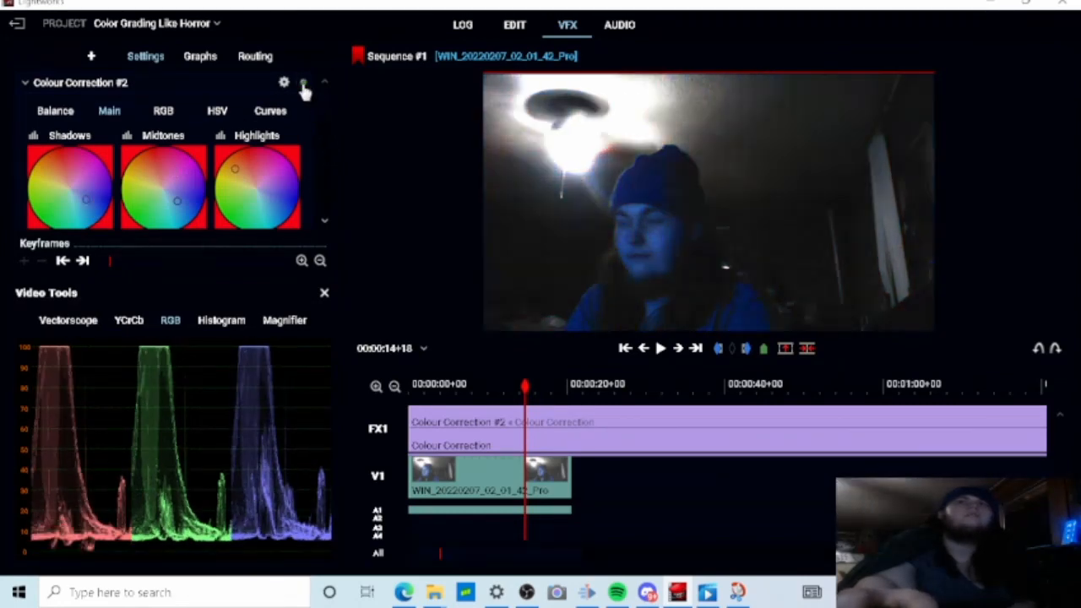
{"action": "left_click", "coordinate": [304, 84]}
{"action": "left_click", "coordinate": [304, 84]}
{"action": "left_click", "coordinate": [303, 84]}
{"action": "left_click", "coordinate": [303, 85]}
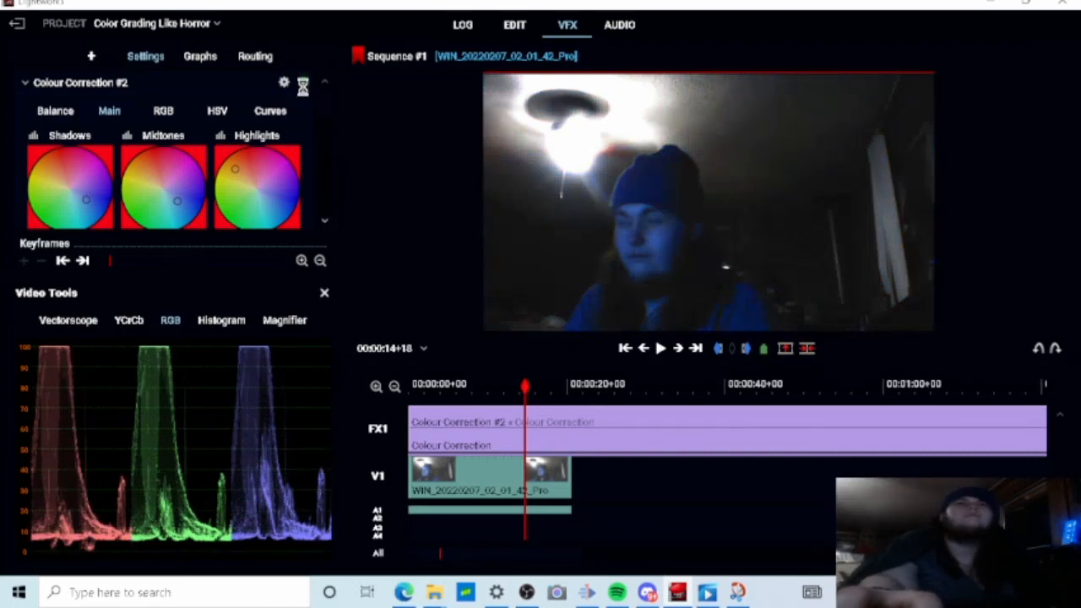
{"action": "left_click", "coordinate": [303, 85]}
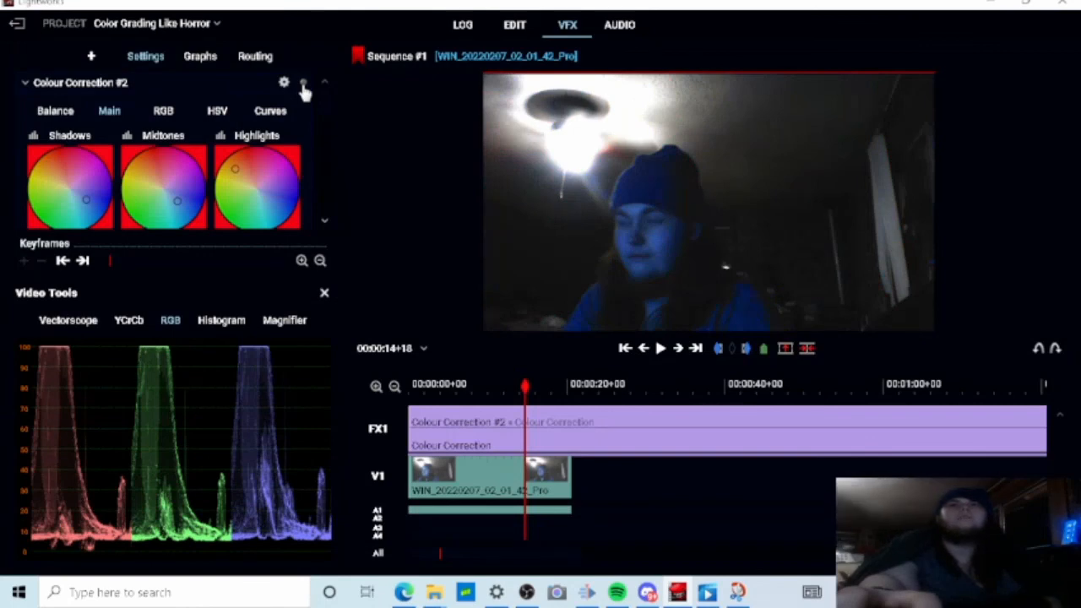
{"action": "left_click", "coordinate": [303, 84]}
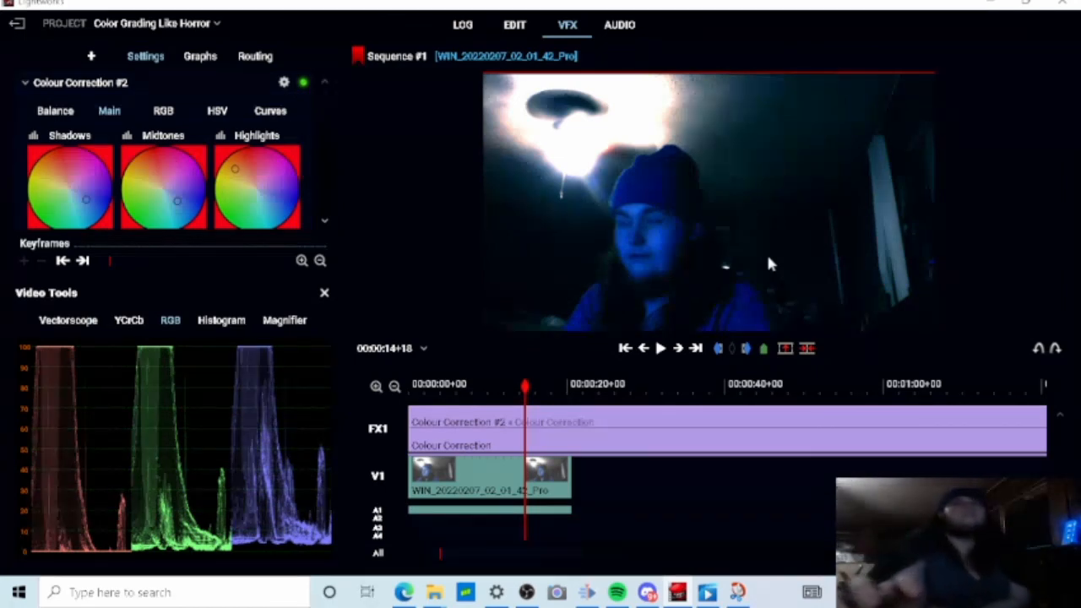
{"action": "left_click", "coordinate": [479, 386]}
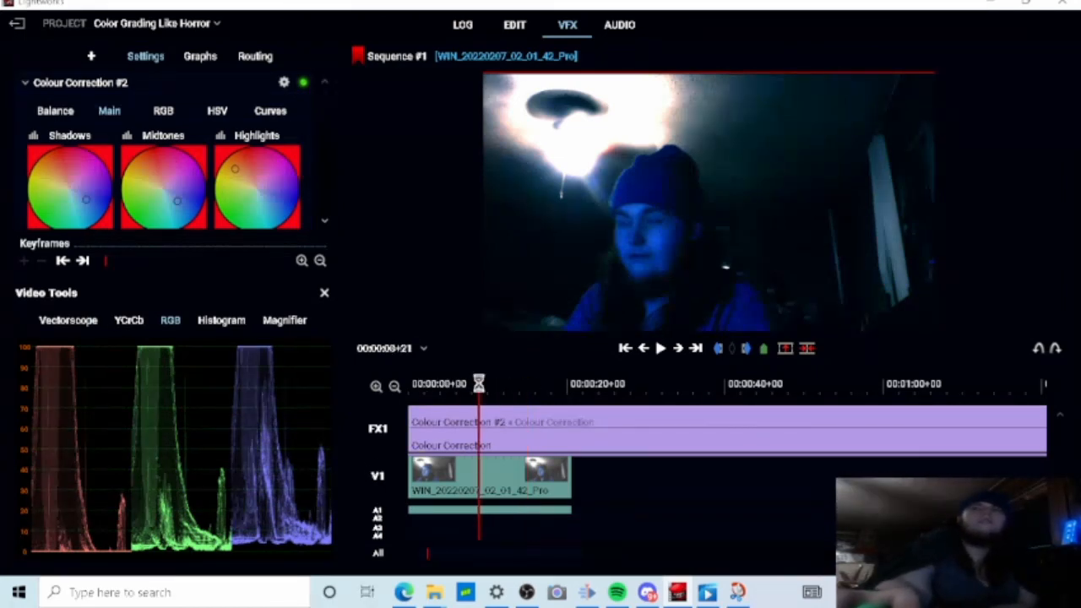
{"action": "left_click", "coordinate": [550, 385]}
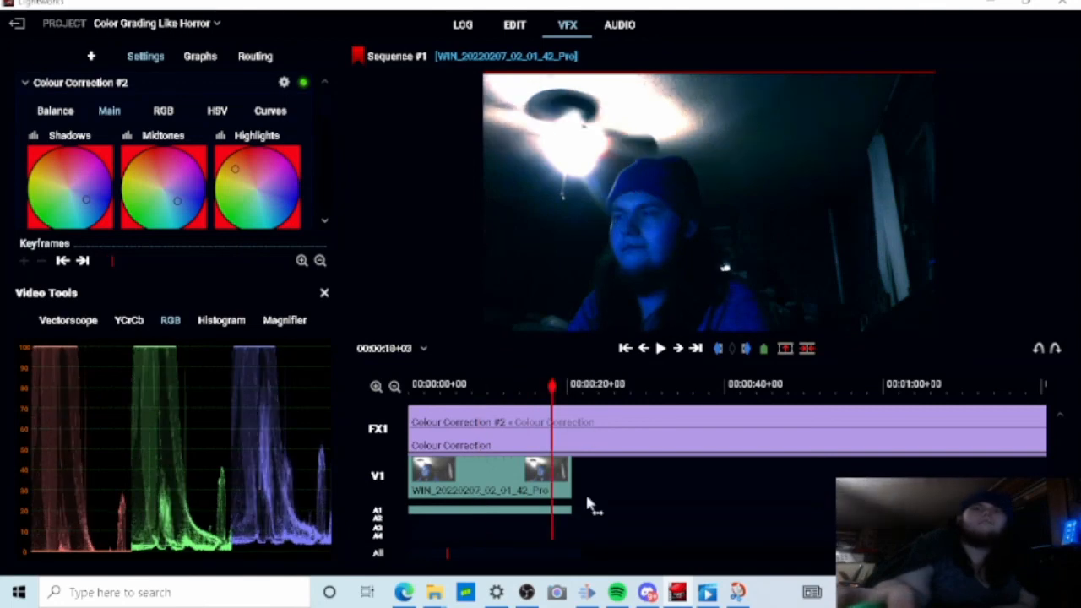